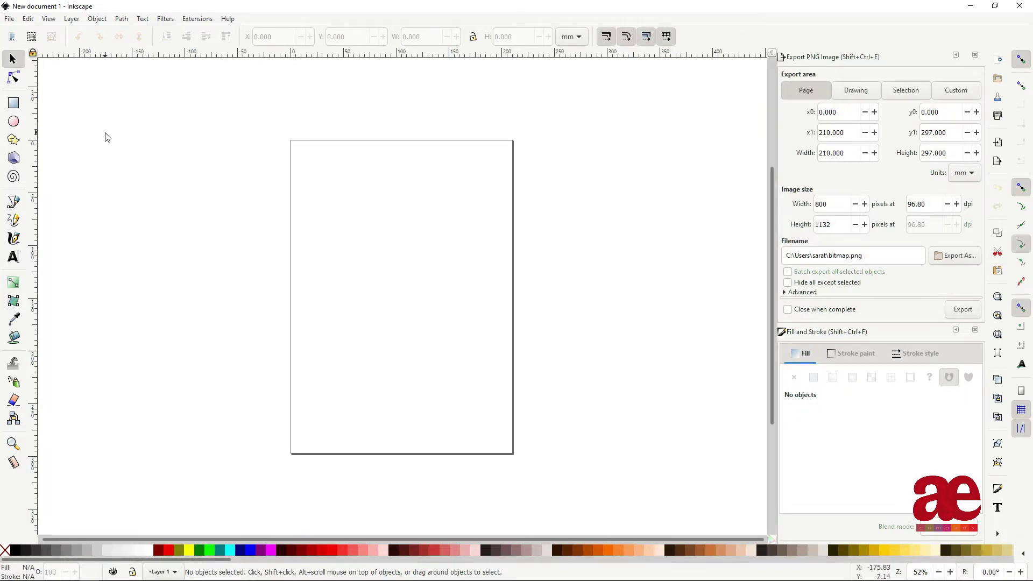
Step: Save the blank new document as jacal.svg
key("ctrl+s")
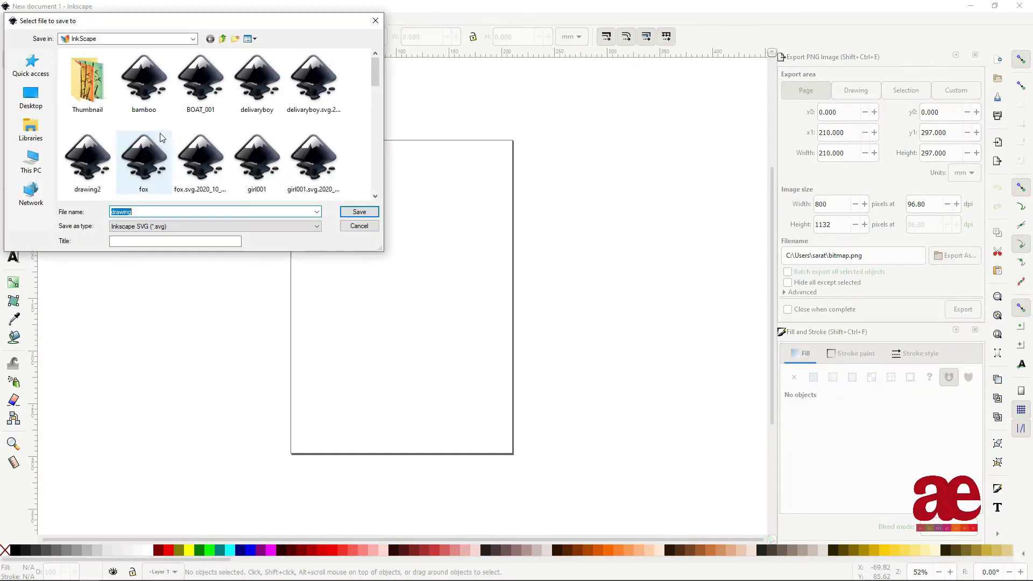
type("jacal")
key("Return")
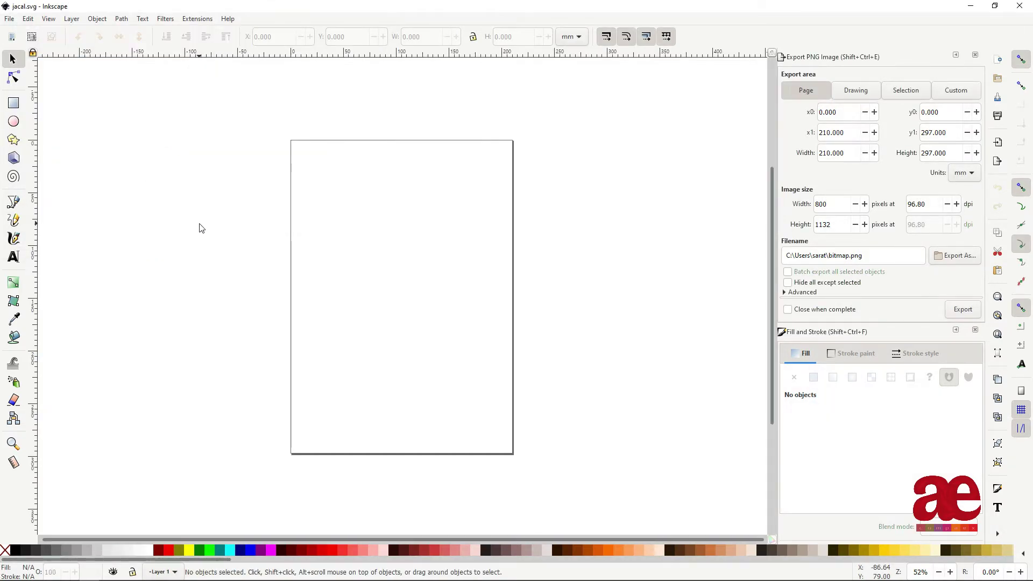
Step: Switch the page to a landscape video size in Document Properties
key("ctrl+shift+d")
scroll(283, 316, "down", 5)
scroll(284, 316, "down", 10)
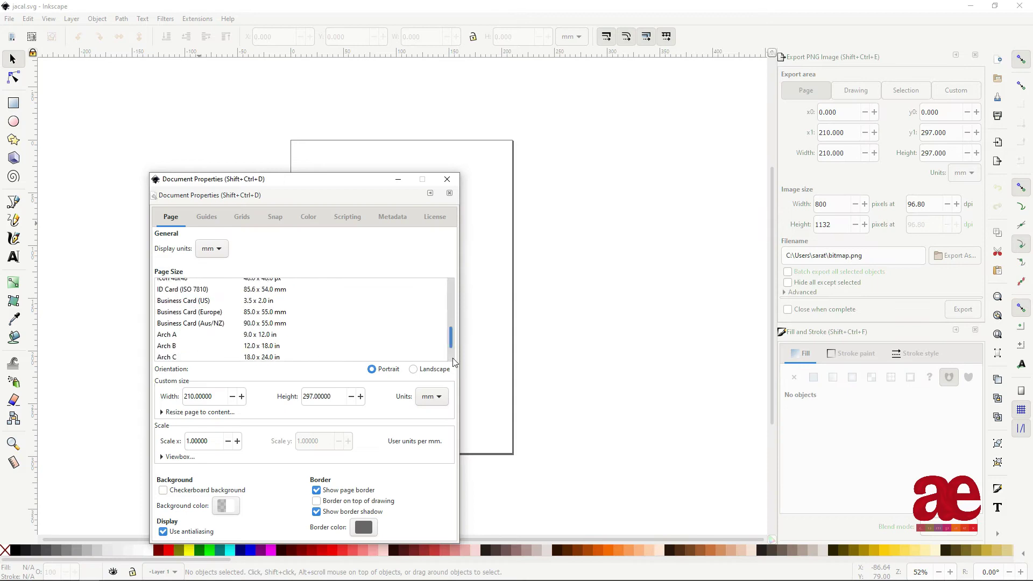
scroll(288, 316, "down", 10)
left_click(290, 312)
scroll(511, 258, "right", 5)
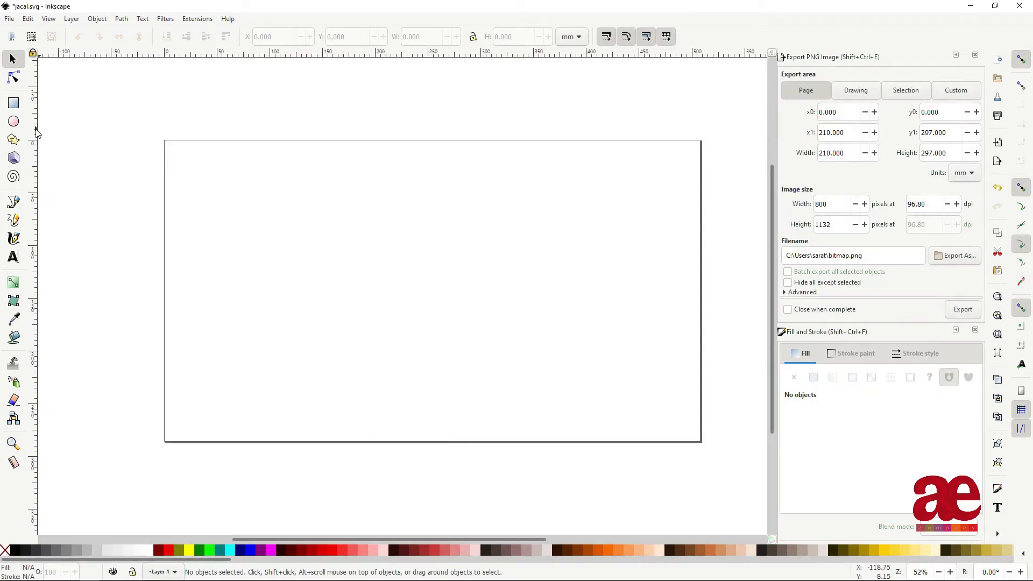
Step: Draw a closed downward-pointing triangle near the page centre with the Pen tool
left_click(13, 202)
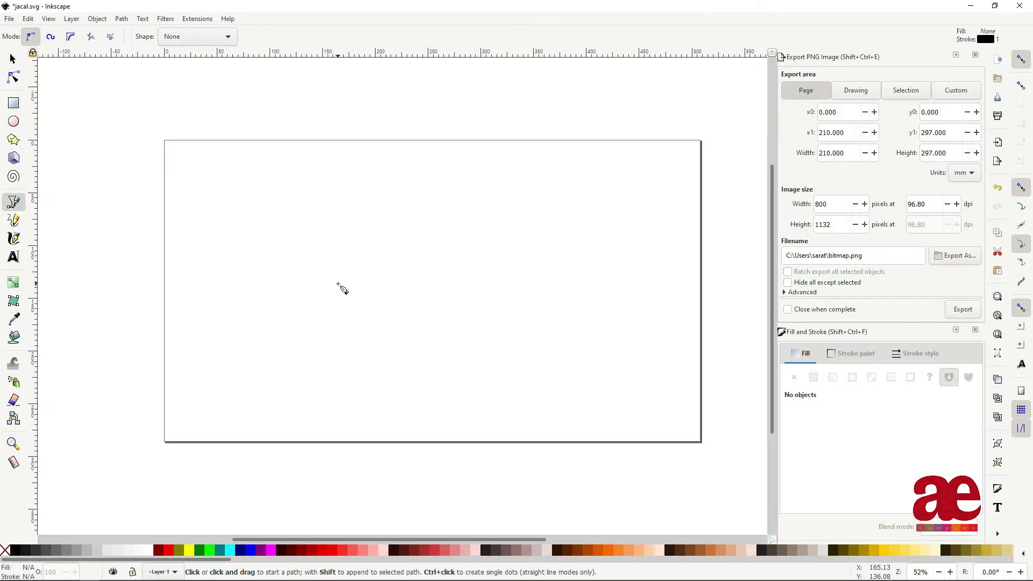
left_click(338, 283)
left_click(472, 283)
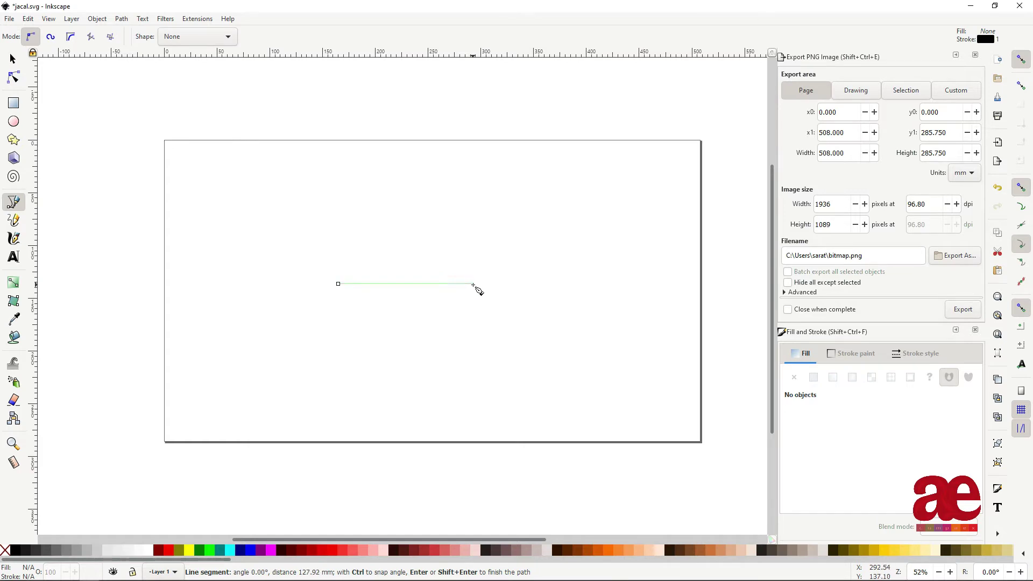
left_click(401, 358)
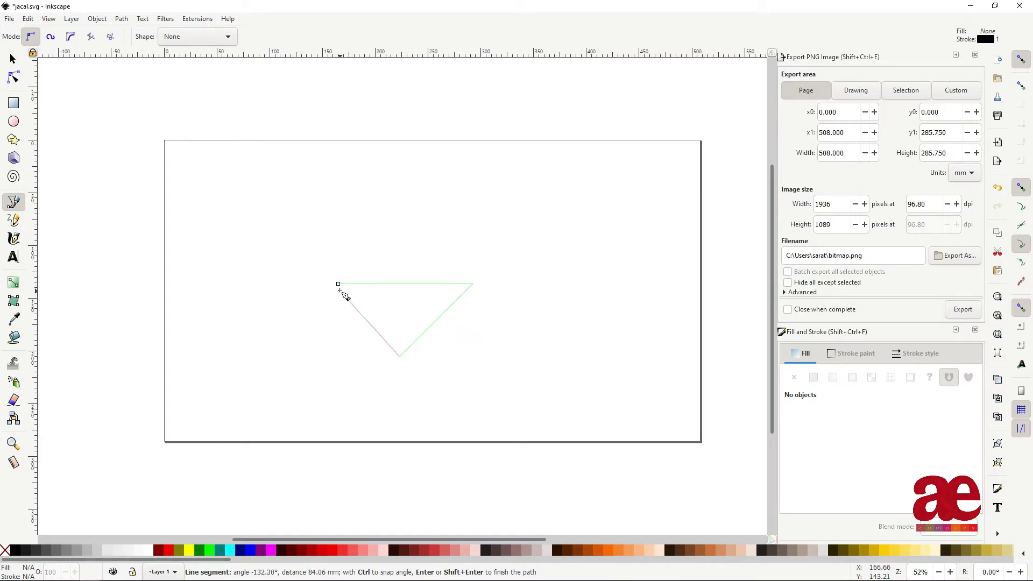
left_click(338, 284)
scroll(401, 304, "up", 1)
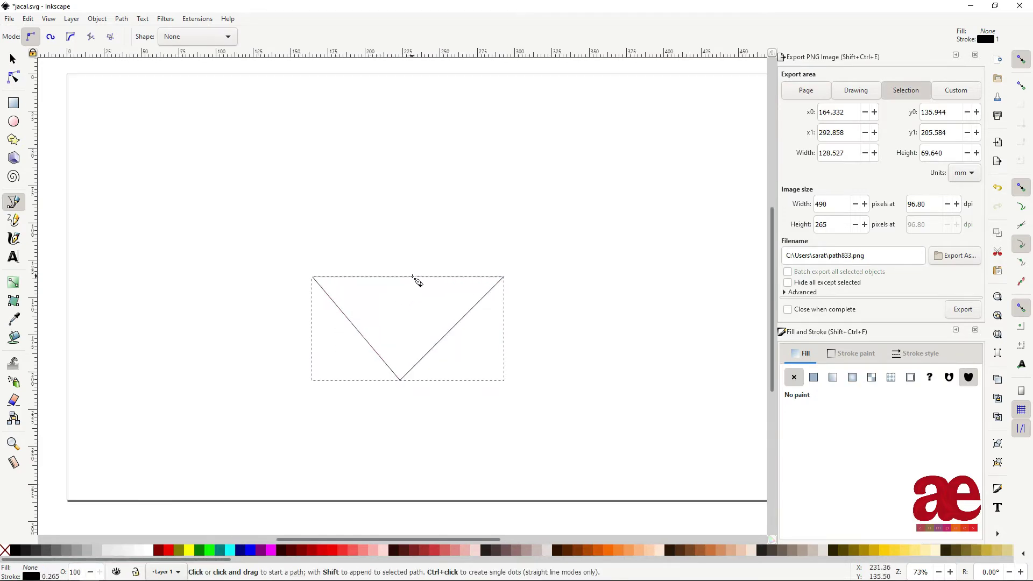
Step: Remove the triangle's outline
key("d")
left_click(956, 54)
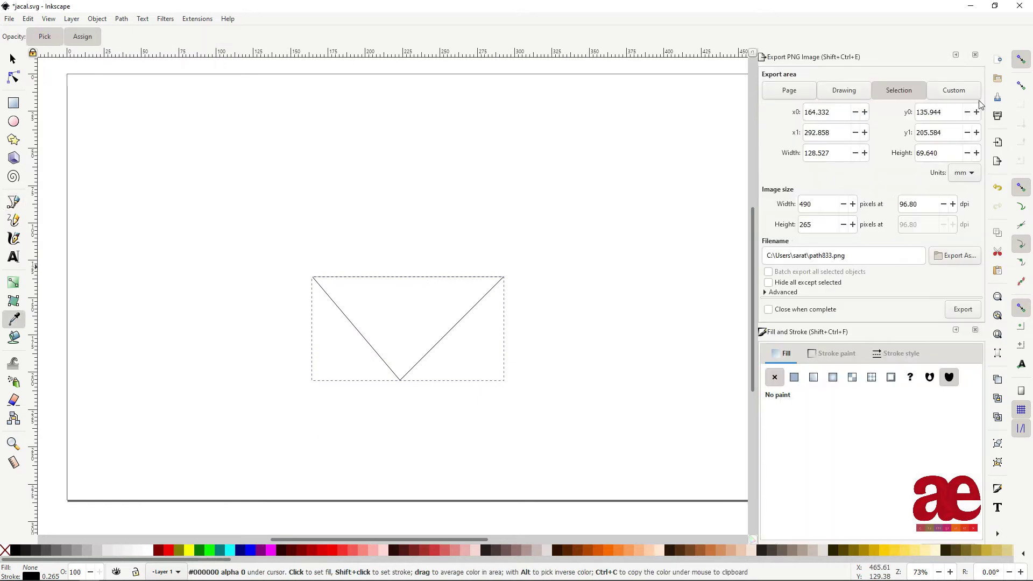
left_click(956, 55)
left_click(824, 79)
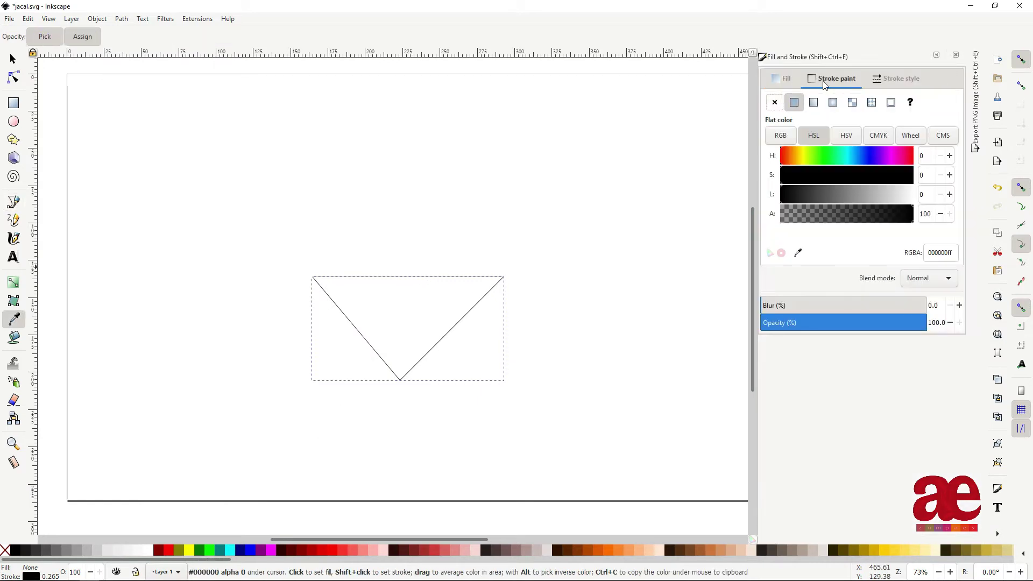
left_click(775, 102)
Step: Give the triangle a flat, vivid, saturated orange fill
left_click(783, 79)
left_click(794, 102)
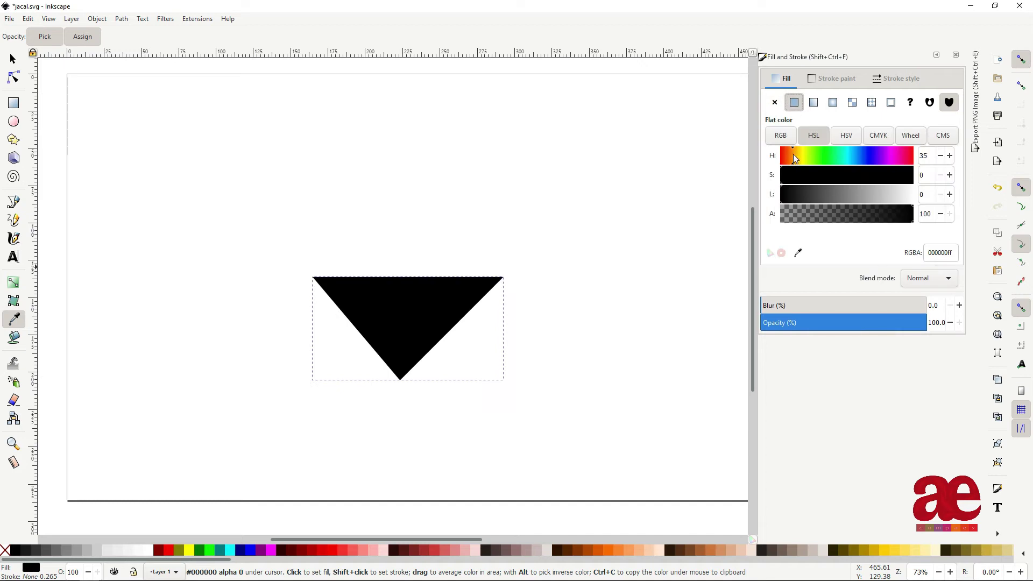
left_click(858, 194)
left_click(787, 156)
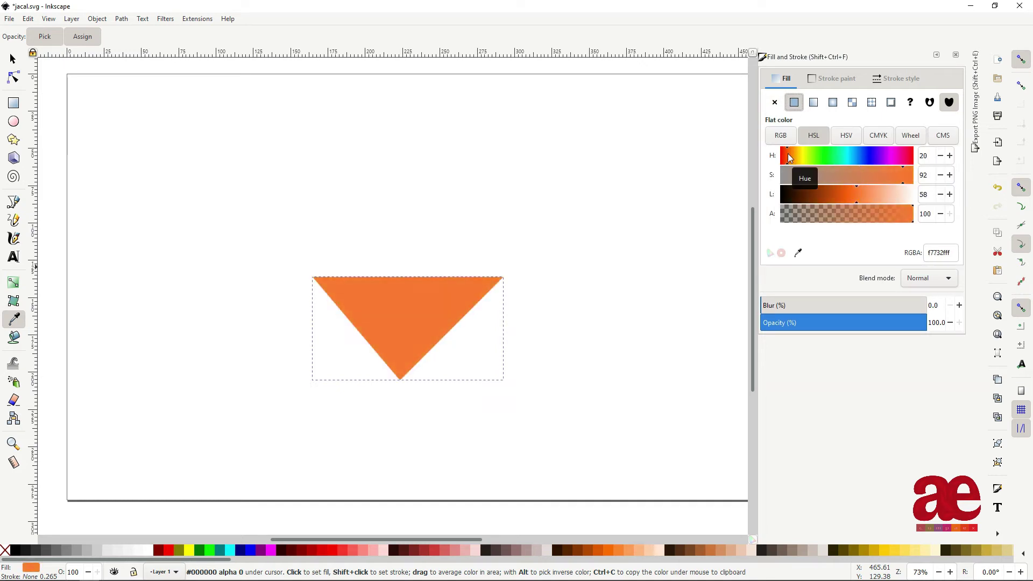
left_click(844, 194)
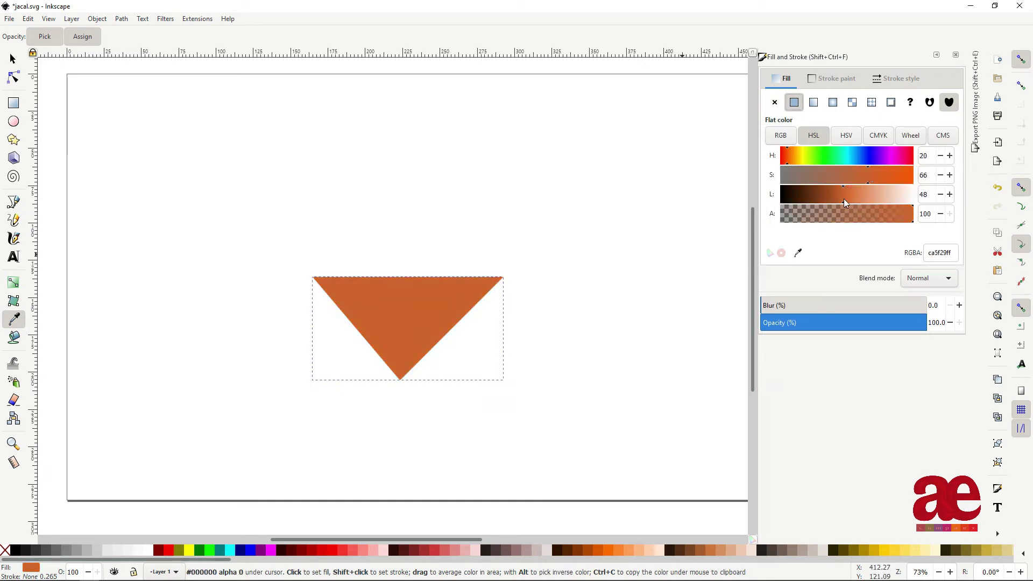
left_click(905, 175)
left_click(857, 195)
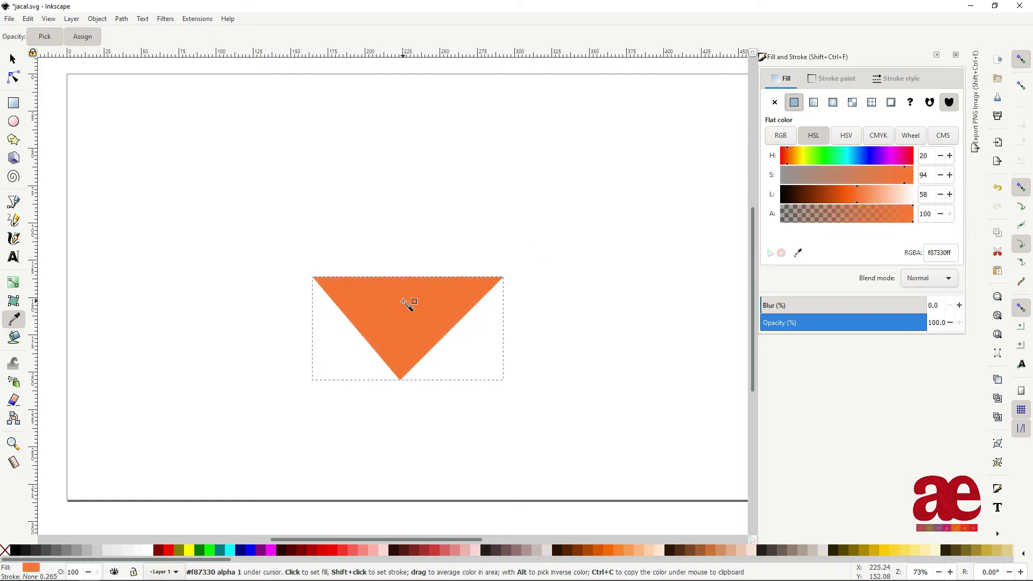
scroll(405, 303, "up", 1, "ctrl")
Step: Bend the triangle's top edge into an upward arch and pull both side corners outward
key("b")
key("n")
mouse_move(420, 277)
left_mouse_down()
mouse_move(411, 184)
mouse_move(425, 162)
mouse_move(410, 114)
left_mouse_up()
left_click_drag(545, 267, 590, 263)
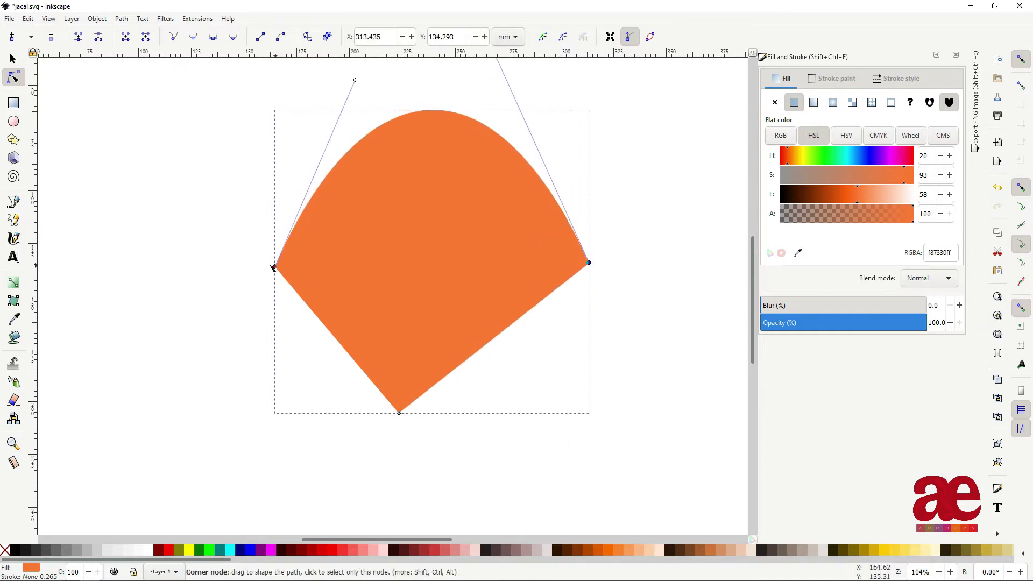
left_click_drag(274, 267, 229, 263)
Step: Nudge the bottom point slightly right to finish the wedge-shaped head
scroll(249, 294, "down", 3)
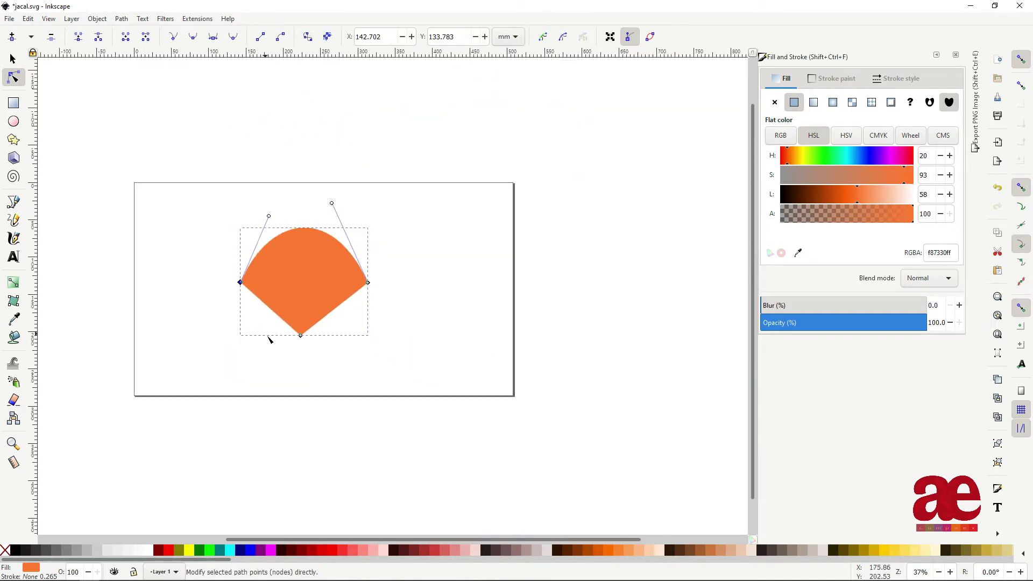
scroll(272, 339, "up", 3)
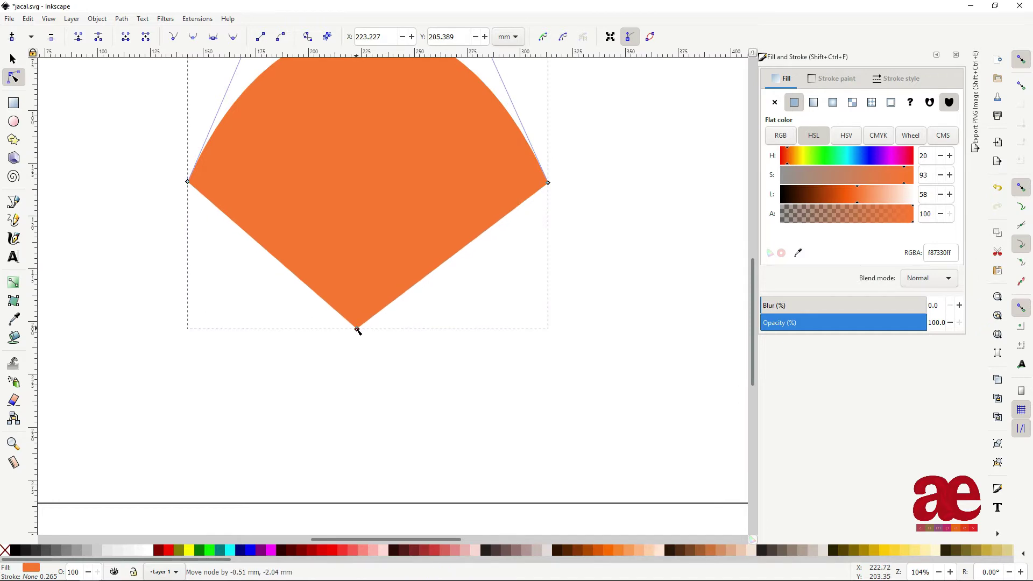
scroll(366, 334, "down", 2)
scroll(398, 333, "down", 3)
scroll(400, 331, "down", 1)
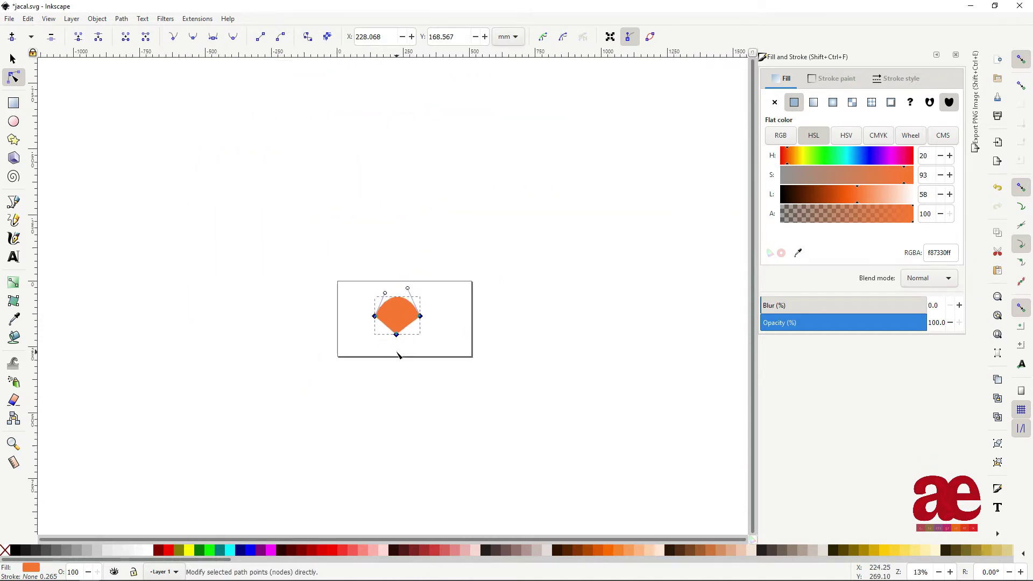
scroll(396, 320, "up", 2)
scroll(396, 320, "up", 3)
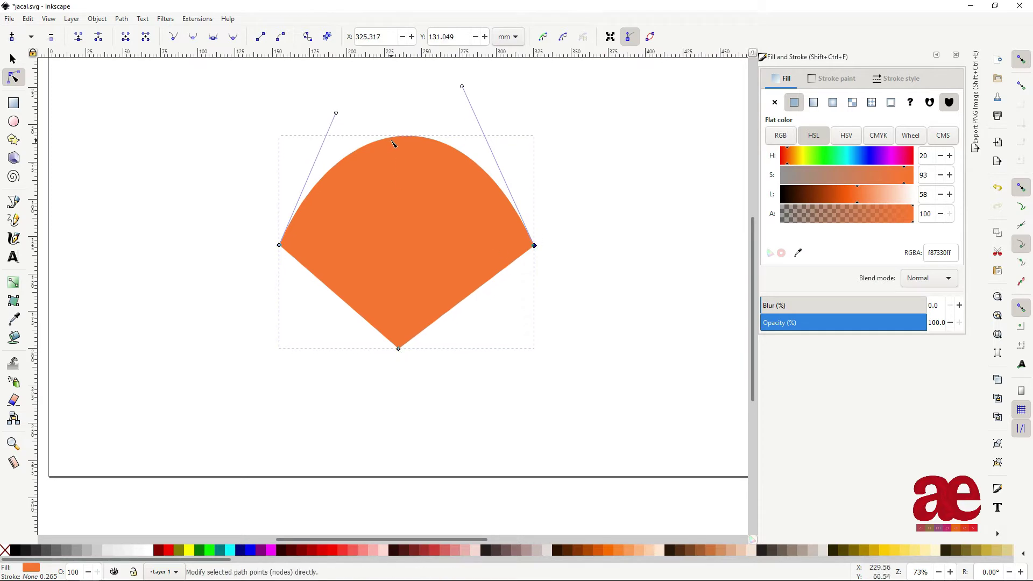
left_click_drag(401, 350, 404, 346)
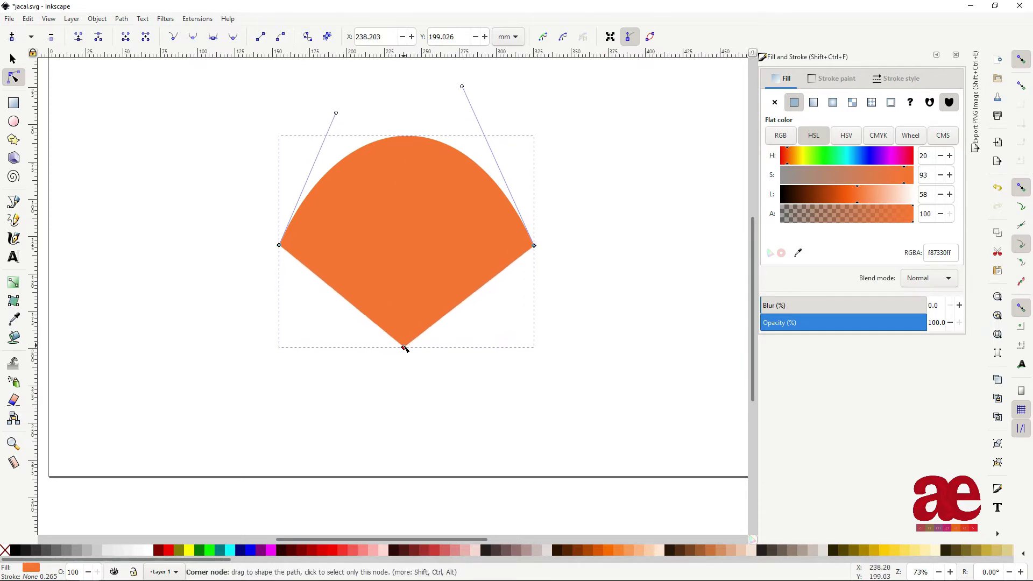
scroll(404, 347, "down", 8)
scroll(404, 349, "up", 7)
scroll(350, 328, "up", 5)
scroll(300, 301, "up", 1)
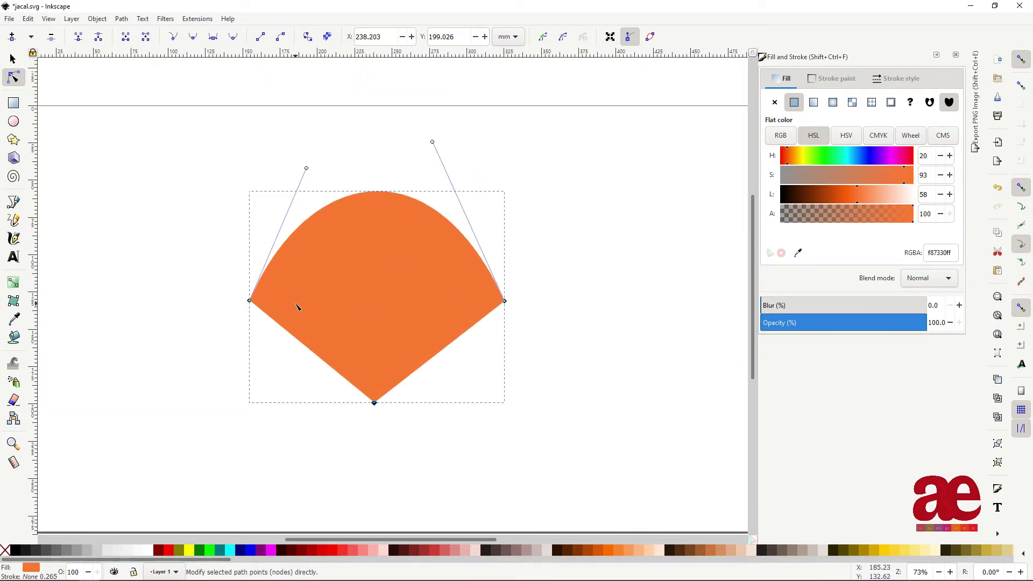
left_click(19, 204)
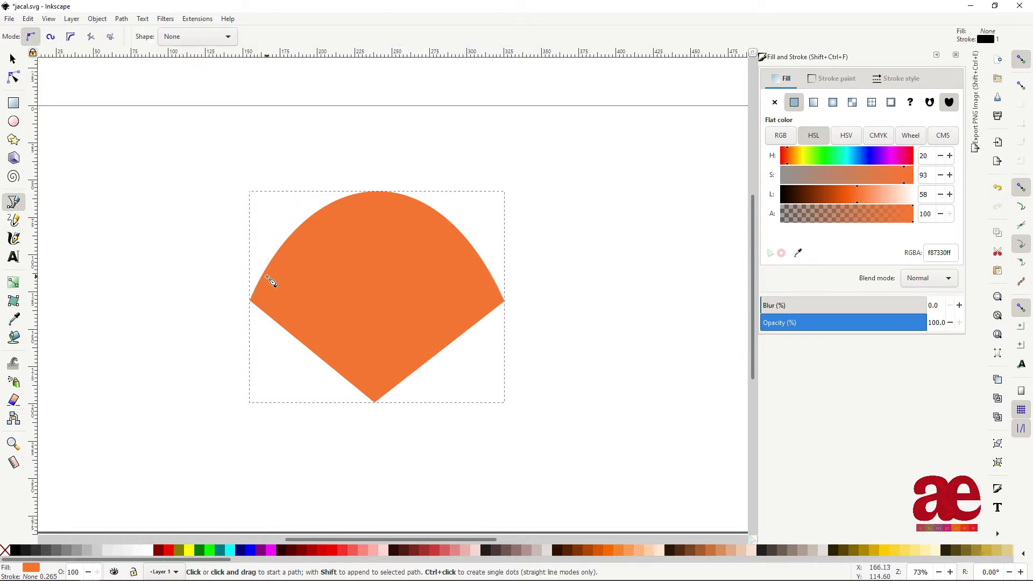
Step: Draw a closed, curved ear path at the head's upper left
left_click_drag(267, 278, 253, 231)
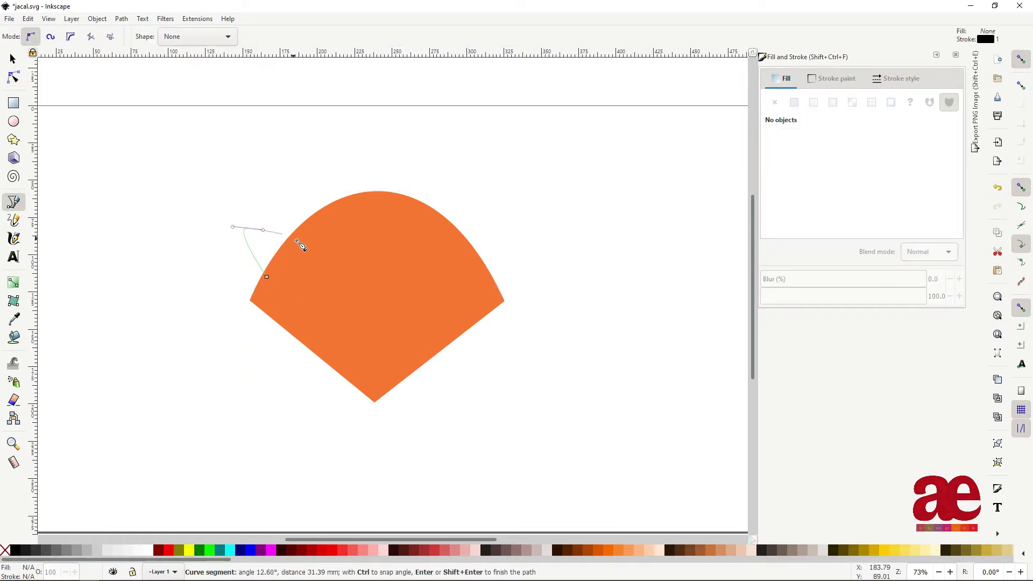
left_click(266, 277)
key("d")
left_click(407, 301)
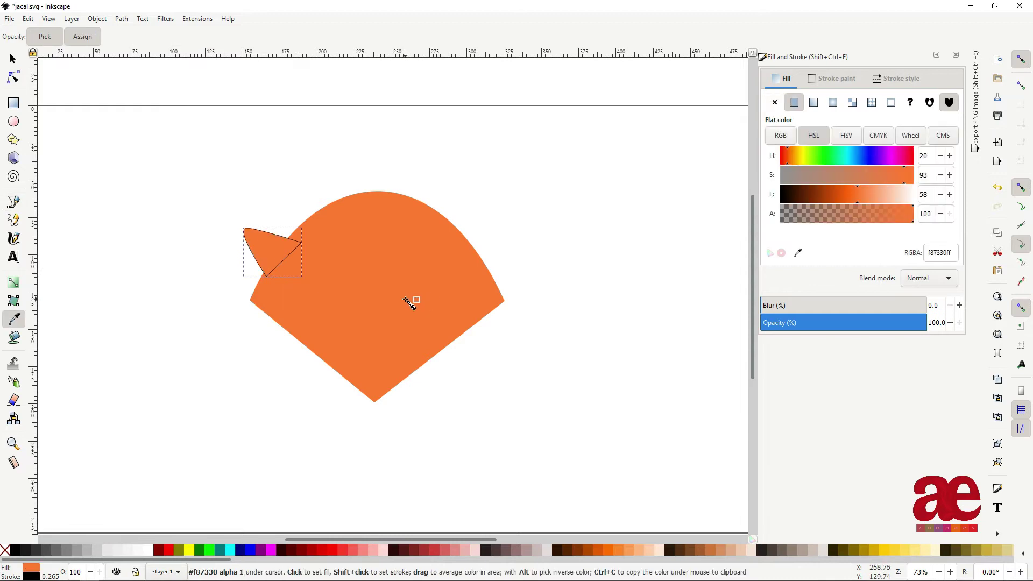
Step: Reshape the ear's tip and right corner onto the head, then remove its outline
key("n")
mouse_move(247, 228)
left_mouse_down()
mouse_move(233, 178)
mouse_move(235, 189)
left_mouse_up()
left_click_drag(301, 242, 316, 224)
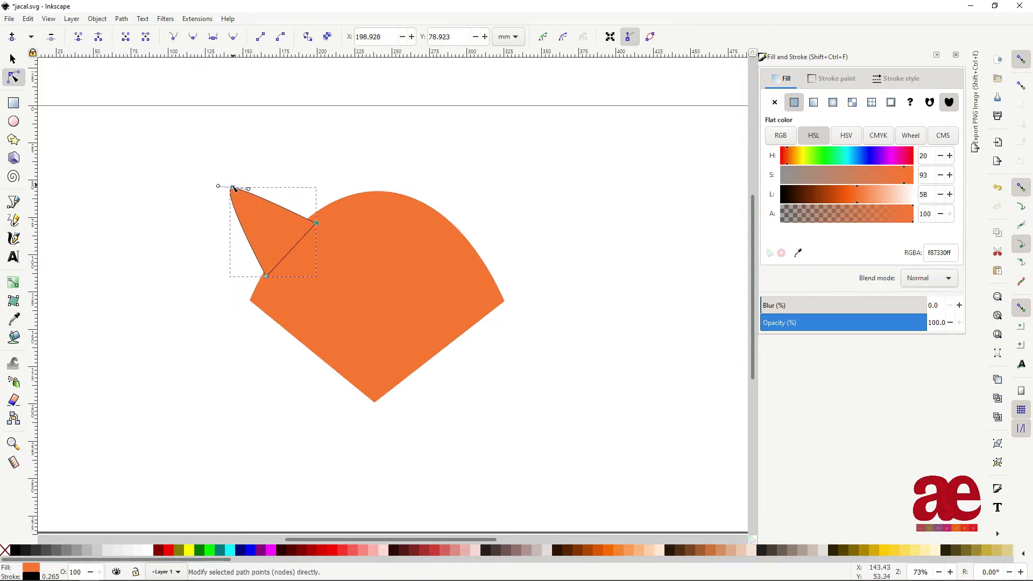
mouse_move(233, 188)
left_mouse_down()
mouse_move(251, 178)
mouse_move(238, 188)
mouse_move(237, 221)
left_mouse_up()
left_click(833, 78)
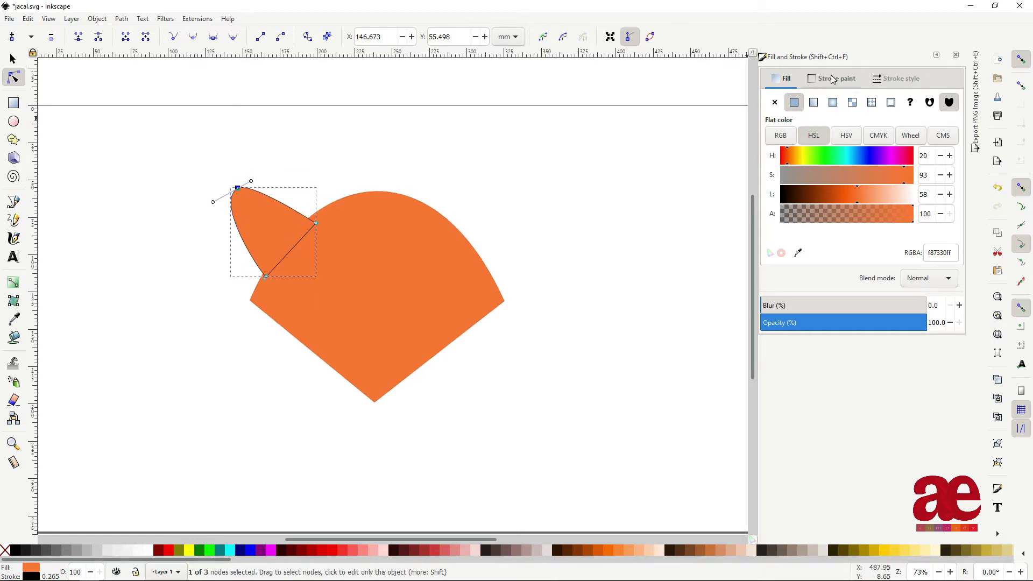
left_click(771, 105)
Step: Place a horizontally mirrored, outline-free copy of the ear on the head's right
key("s")
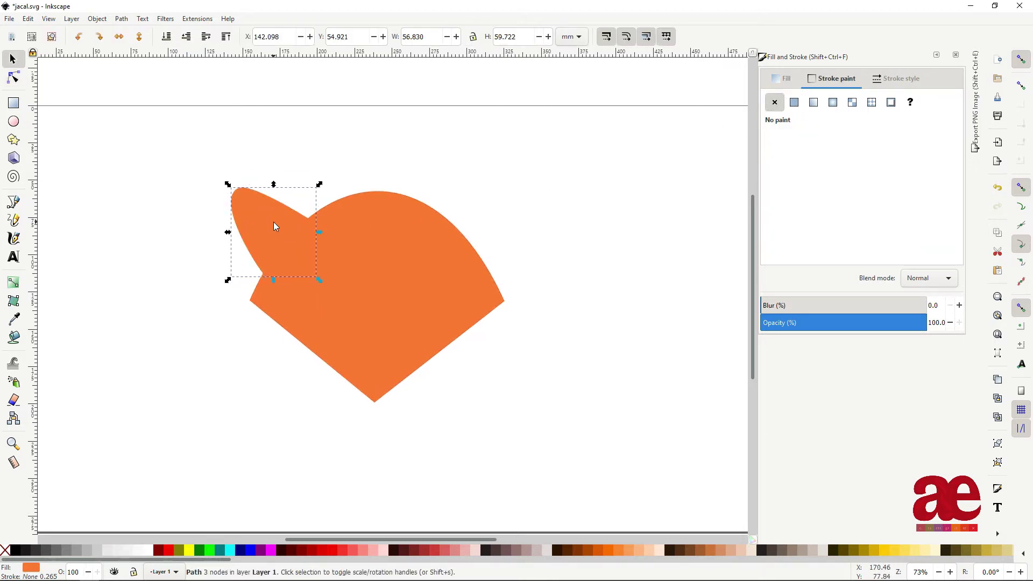
mouse_move(273, 222)
left_mouse_down()
mouse_move(379, 202)
mouse_move(480, 208)
left_mouse_up()
key("h")
left_click(795, 103)
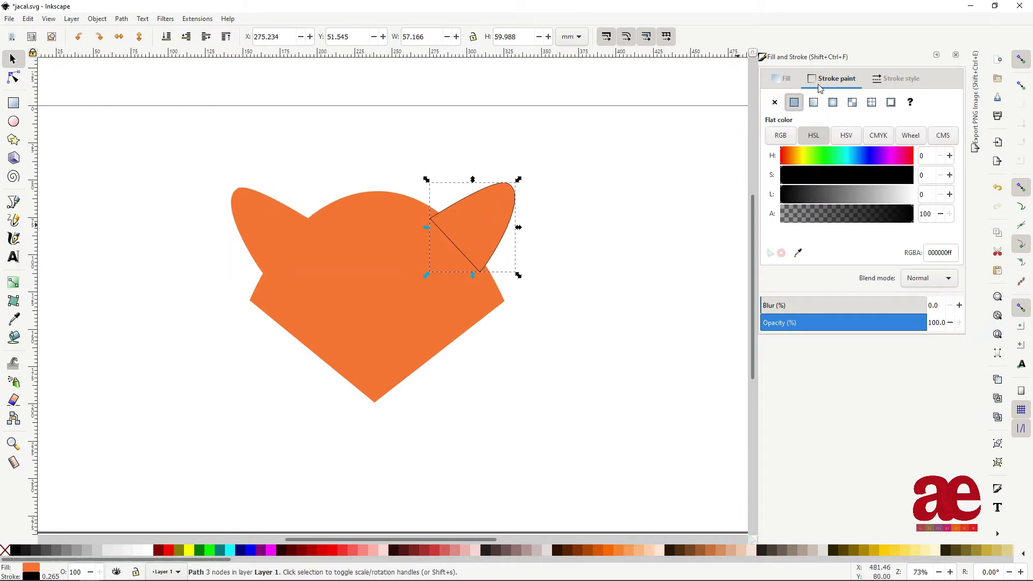
left_click(774, 103)
Step: Turn another ear copy dark orange and shrink it into the right ear as an inner ear
left_click(783, 78)
left_click_drag(844, 194, 832, 198)
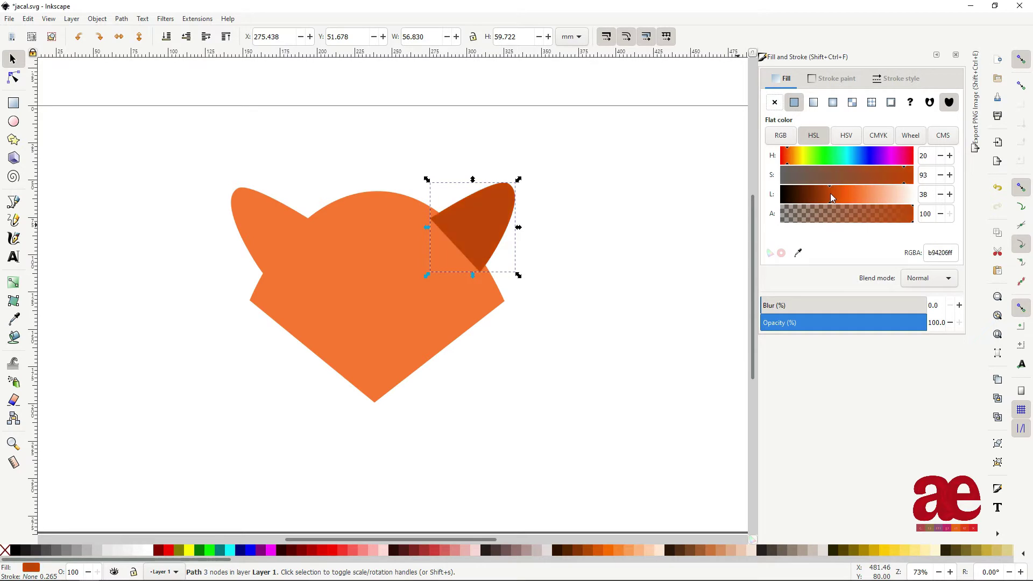
scroll(546, 213, "up", 1)
left_click_drag(376, 302, 409, 272)
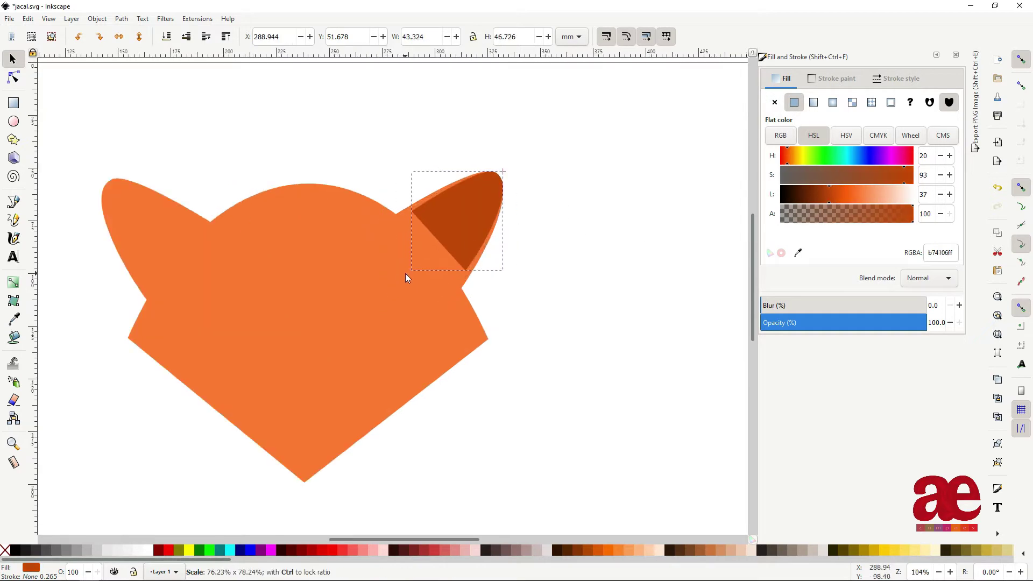
left_click_drag(463, 199, 446, 214)
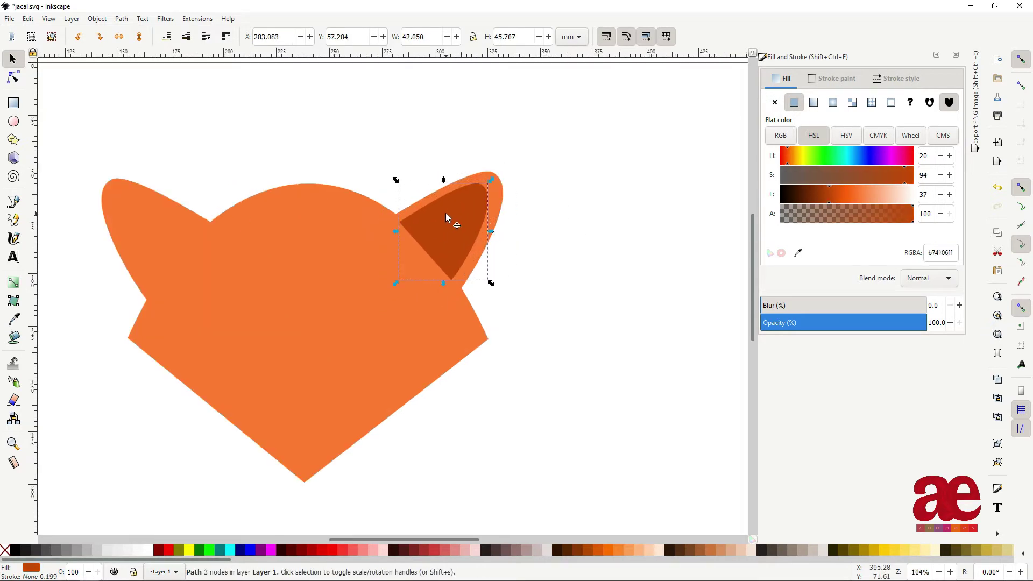
Step: Mirror a copy of the inner ear into the left ear
key("ctrl+d")
left_click(119, 36)
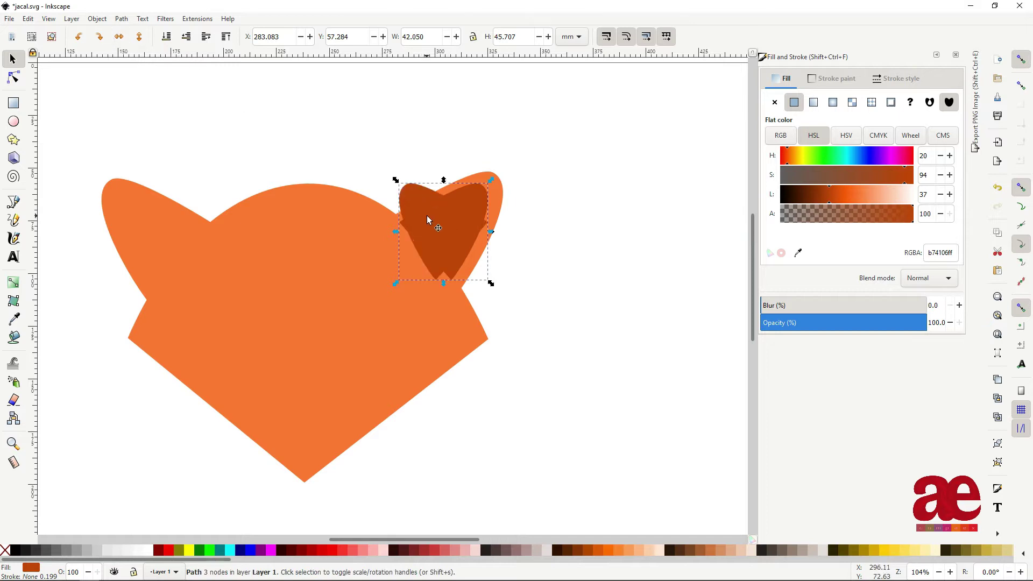
left_click_drag(427, 215, 136, 224)
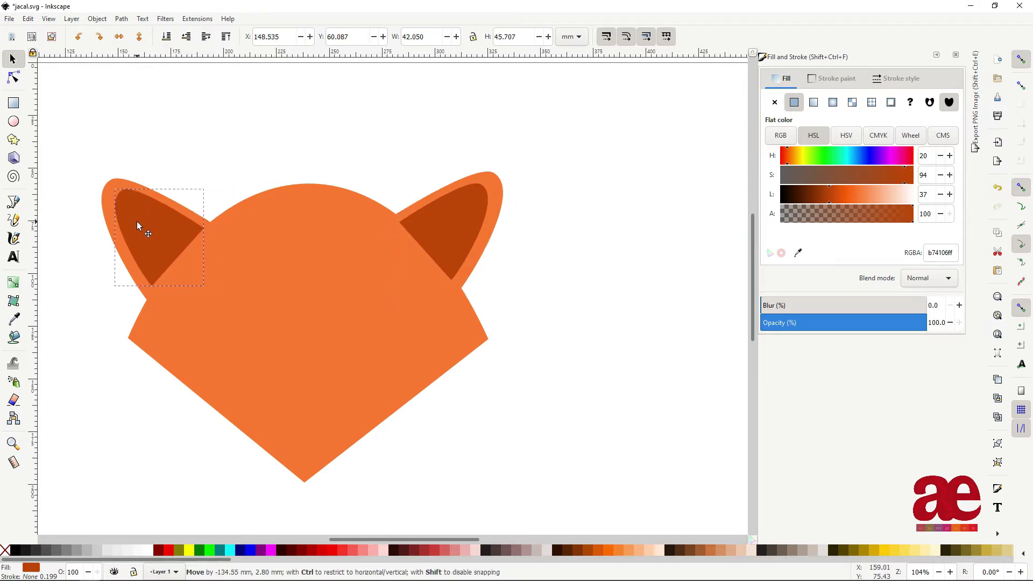
scroll(138, 227, "up", 2)
scroll(148, 232, "down", 1)
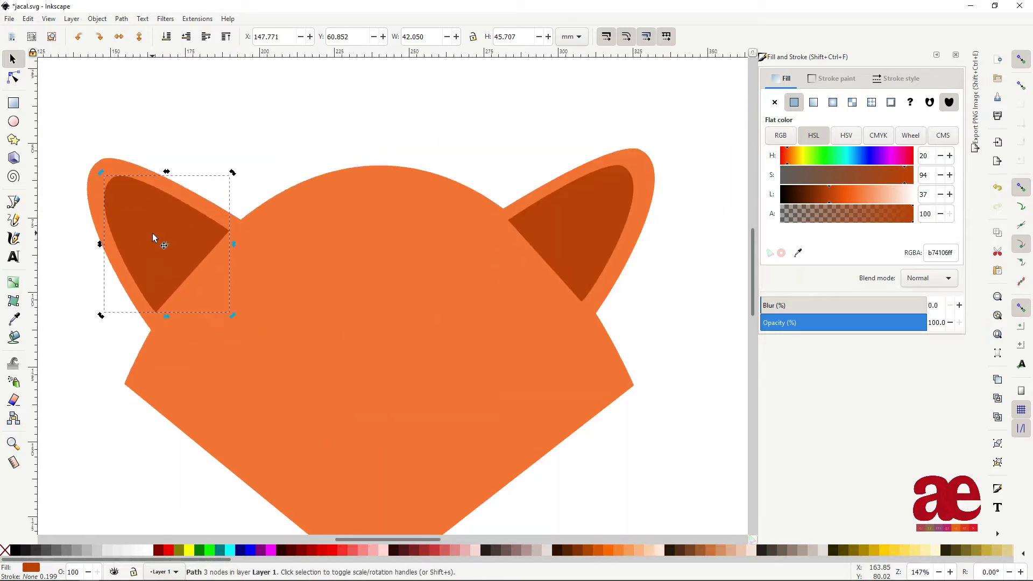
scroll(155, 243, "up", 1)
key("n")
left_click(161, 340)
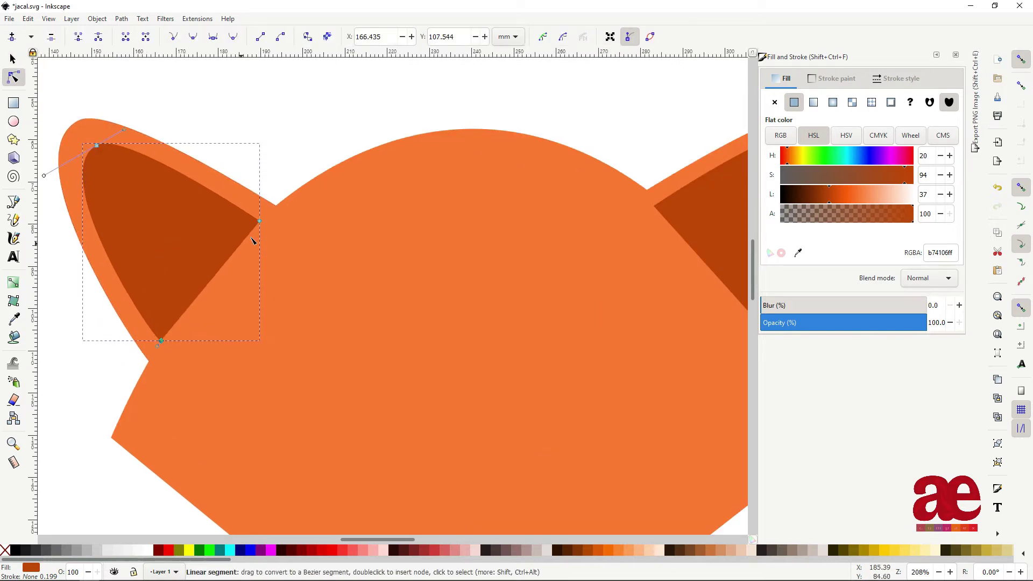
Step: Save the drawing and clear the selection
key("ctrl+s")
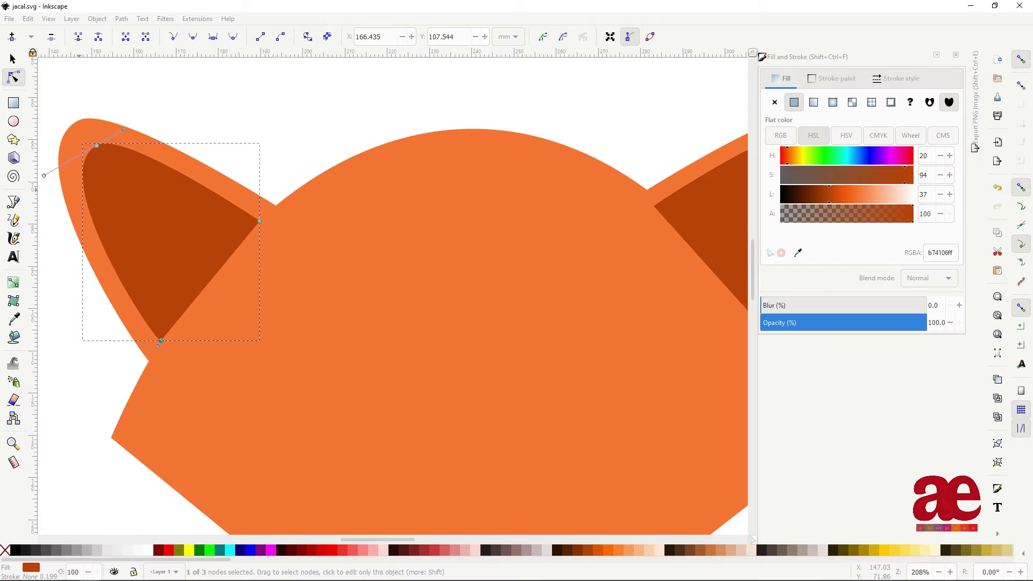
scroll(646, 300, "down", 2)
scroll(671, 401, "down", 1)
left_click(470, 337)
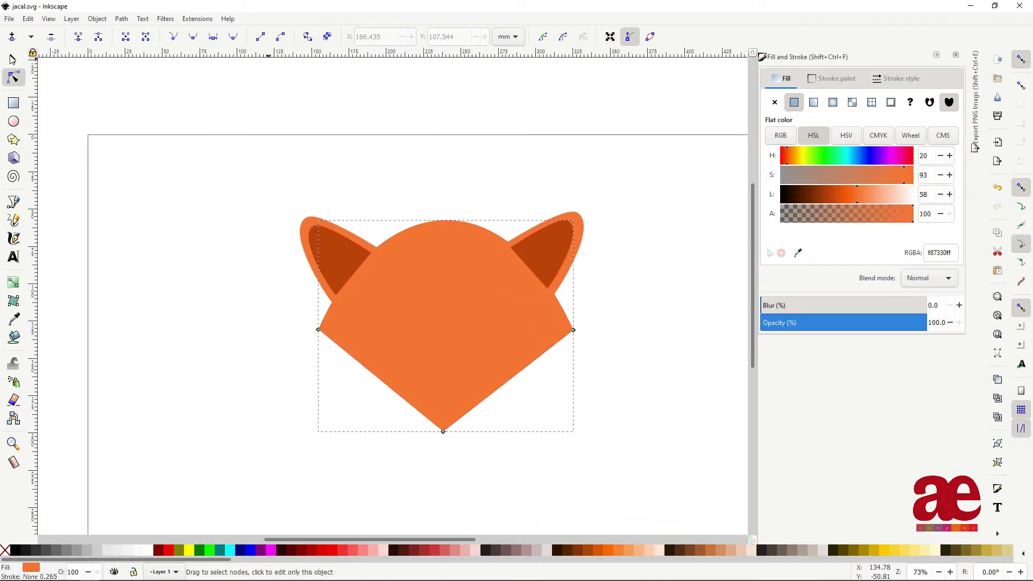
key("s")
left_click(557, 391)
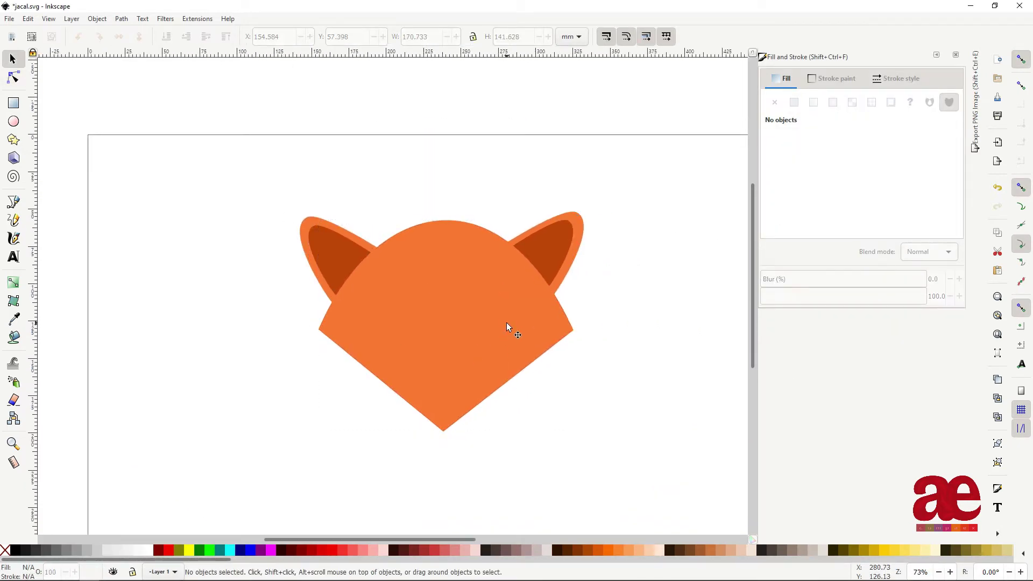
Step: Draw a circle and move it onto the fox head
scroll(556, 276, "up", 1)
left_click(556, 276)
left_click(348, 206)
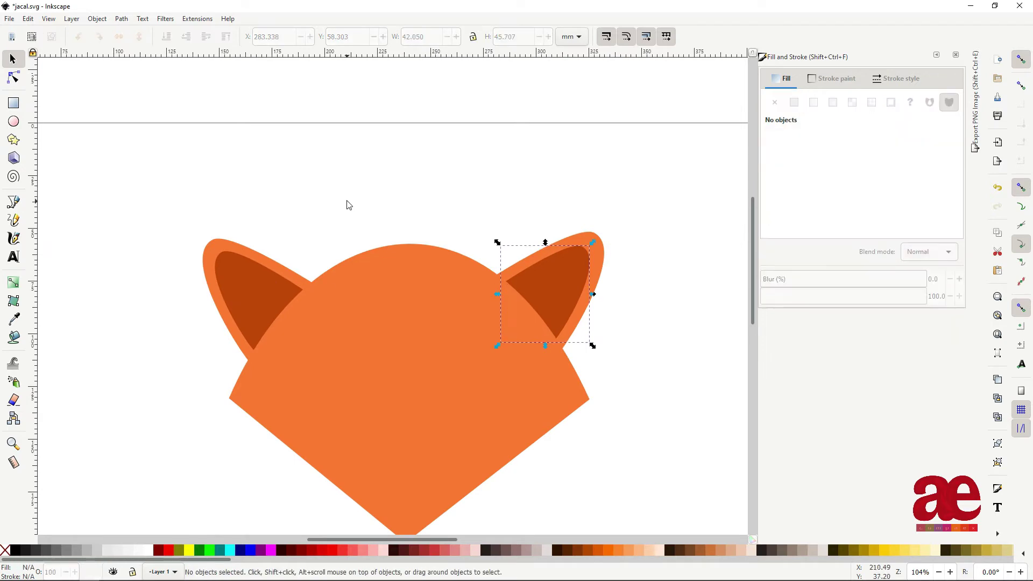
scroll(364, 315, "down", 6)
scroll(365, 315, "down", 2)
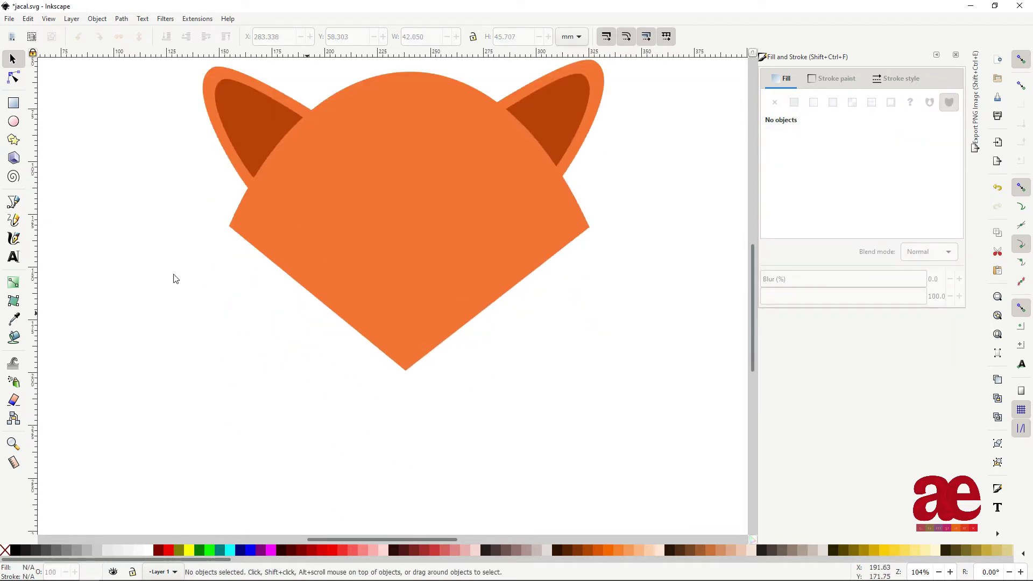
key("e")
left_click_drag(215, 362, 326, 473)
key("s")
left_click_drag(219, 366, 516, 282)
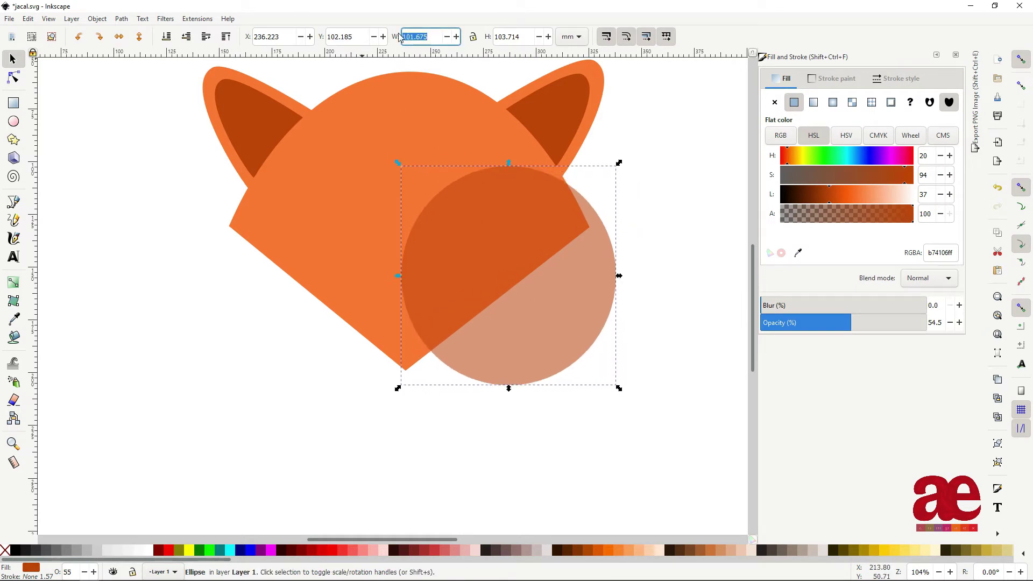
Step: Size the circle to 150, position it on the lower right, make it opaque white
type("150")
key("Return")
key("Return")
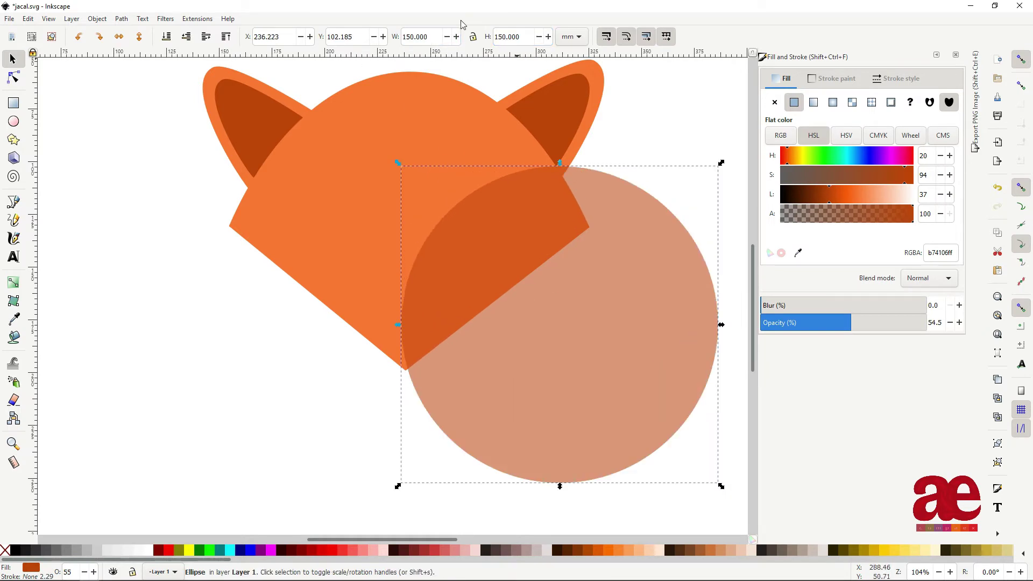
mouse_move(573, 307)
left_mouse_down()
mouse_move(582, 289)
mouse_move(595, 292)
left_mouse_up()
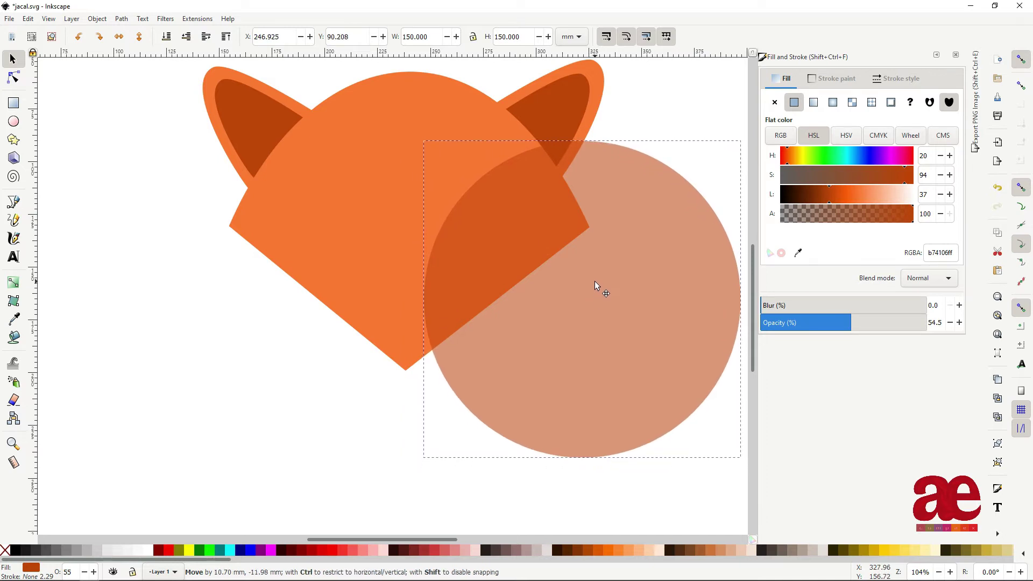
left_click_drag(595, 293, 592, 296)
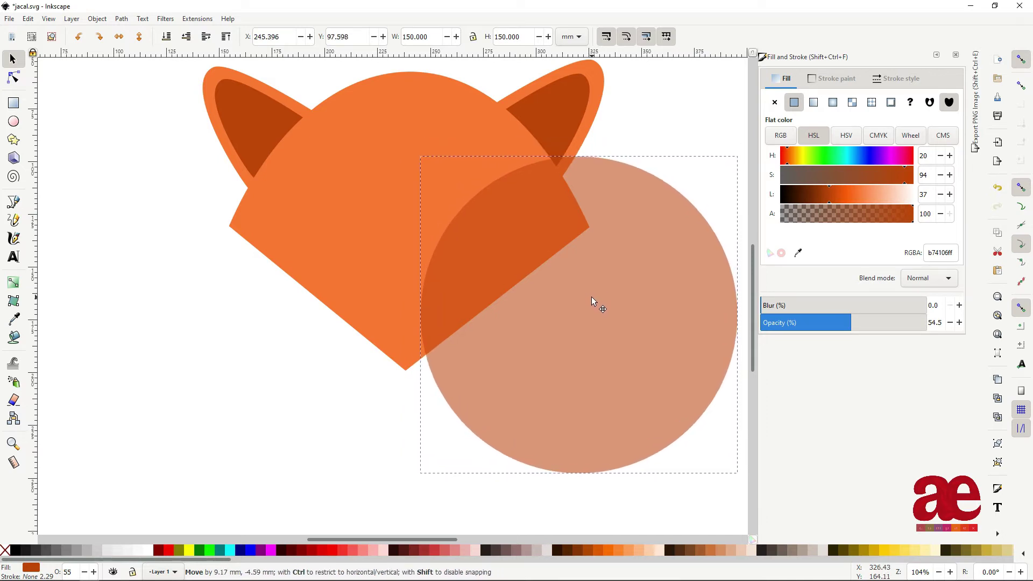
left_click_drag(899, 201, 919, 202)
left_click_drag(904, 322, 927, 322)
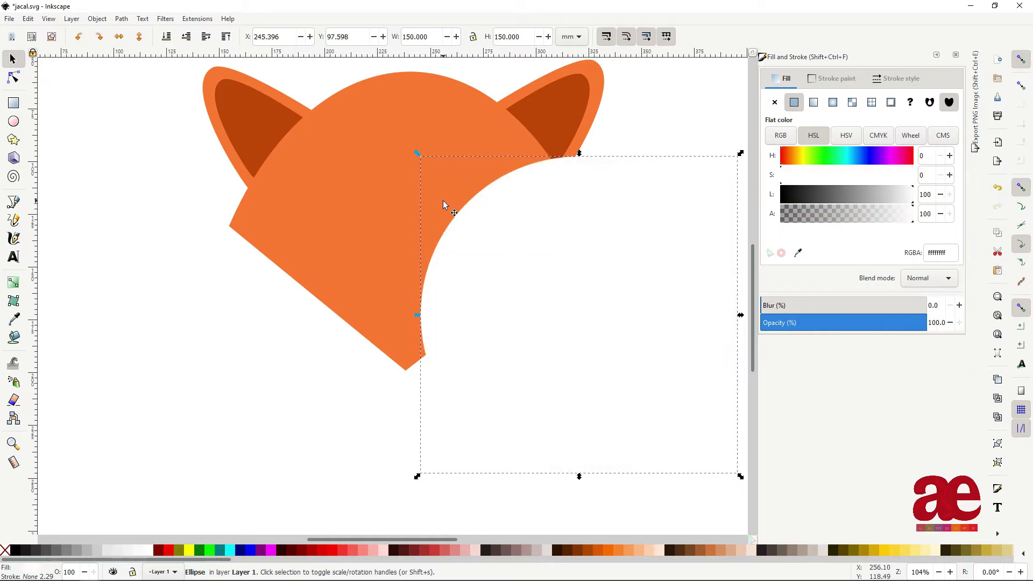
Step: Position white circles on the left and right sides of the head at matching heights
left_click(349, 166)
left_click(488, 264)
left_click_drag(488, 258, 198, 287)
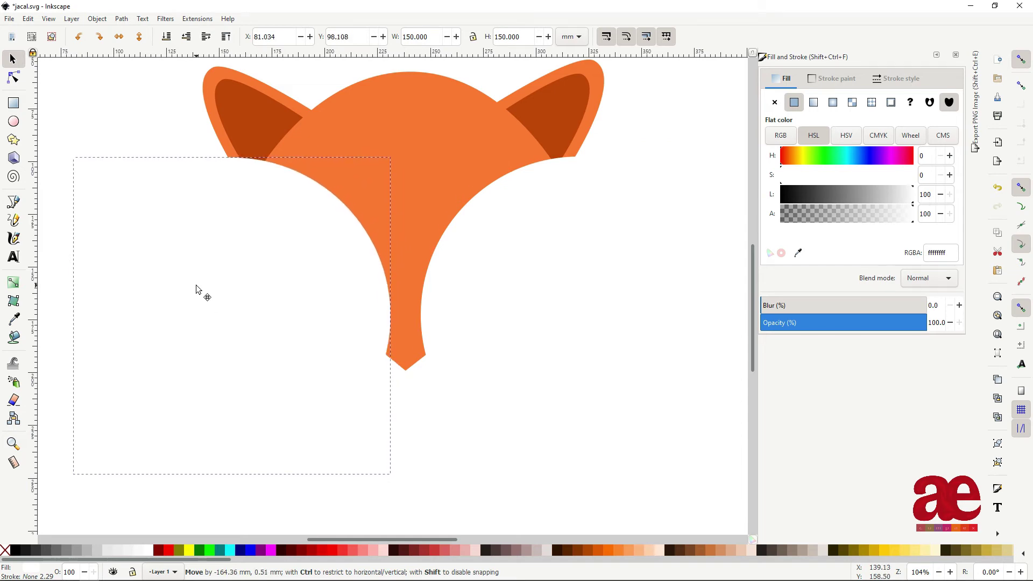
left_click_drag(198, 286, 486, 302)
left_click(327, 292, "shift")
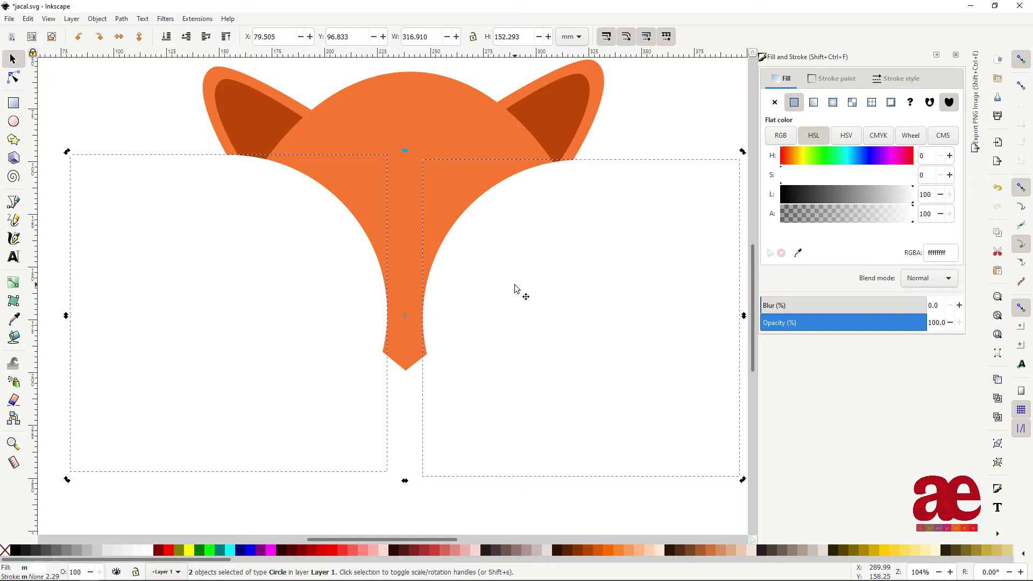
left_click(543, 282)
left_click_drag(543, 281, 542, 275)
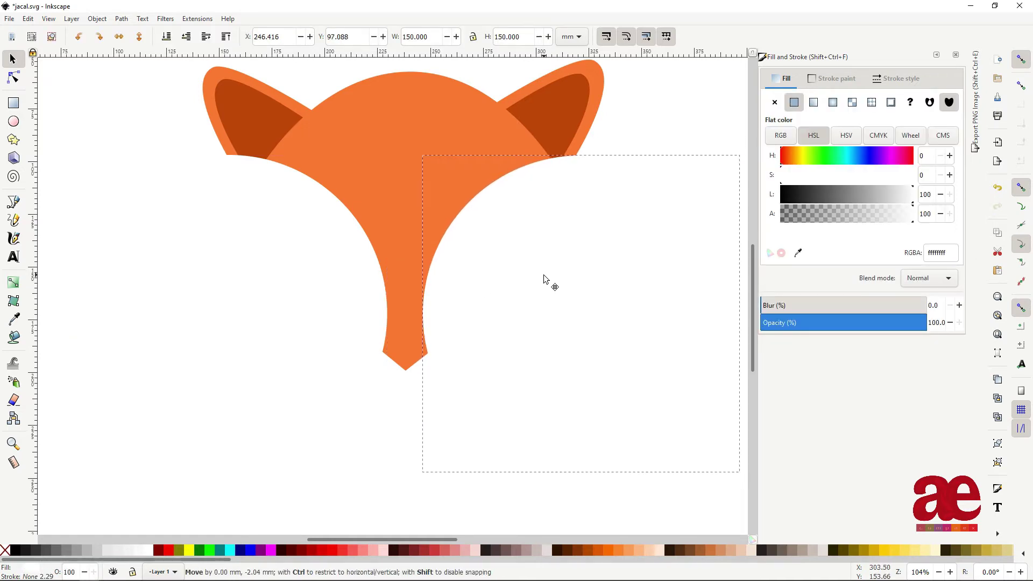
Step: Intersect copies of the head with each circle to trim the cheeks to its outline
left_click(397, 166)
key("Home")
left_click(630, 306, "shift")
key("ctrl+z")
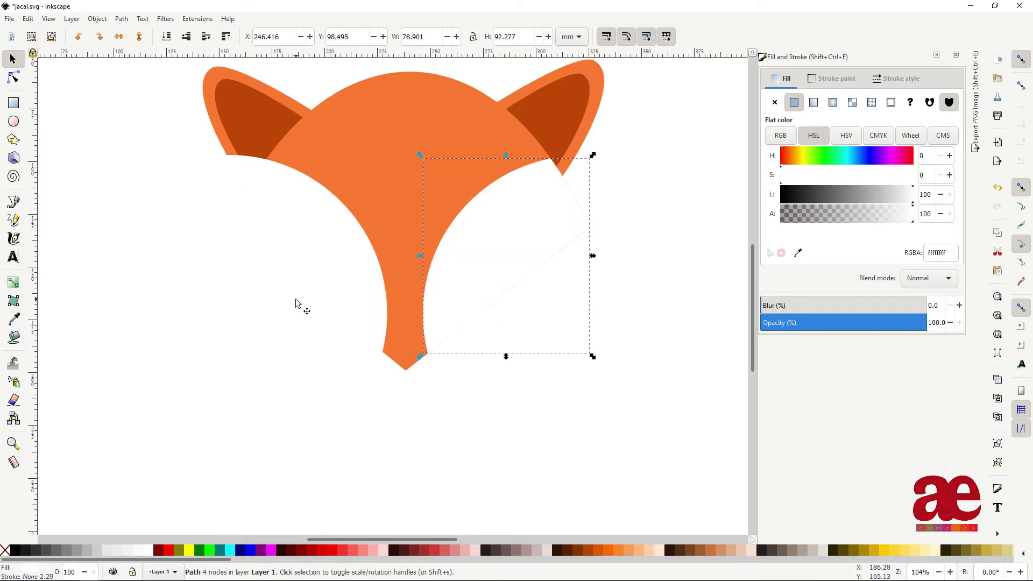
key("ctrl+shift+z")
key("ctrl+z")
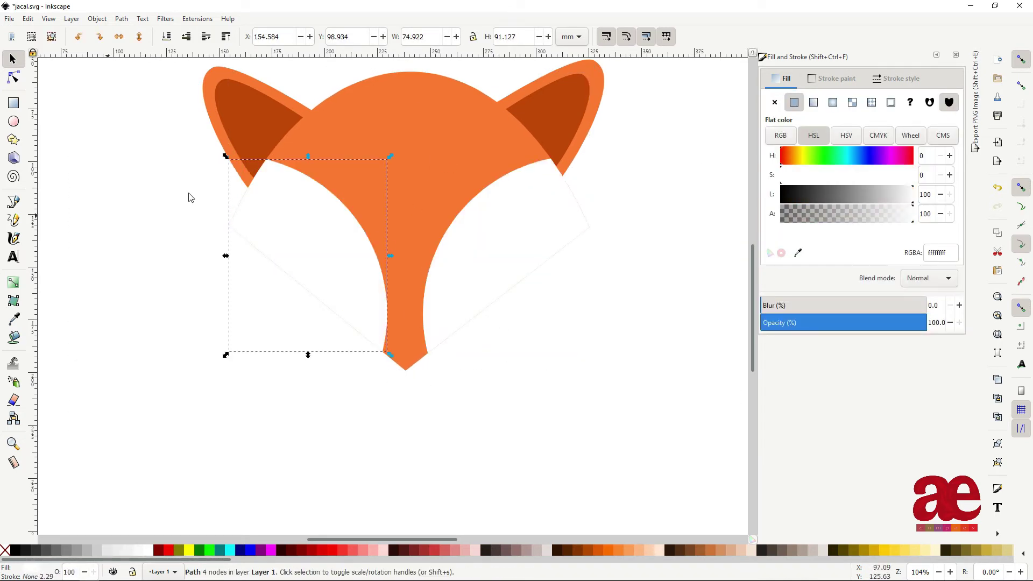
key("ctrl+z")
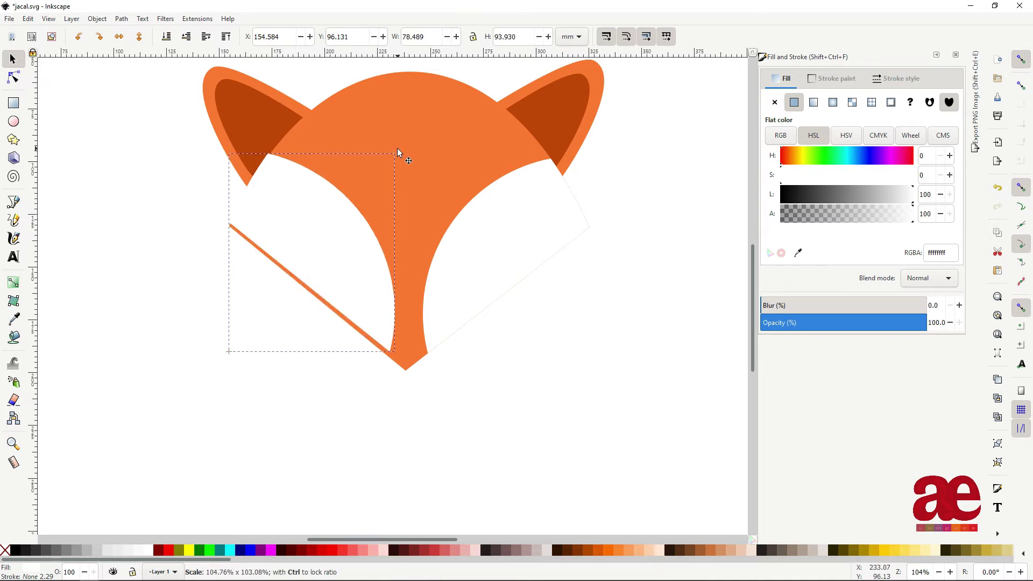
key("ctrl+shift+z")
Step: Draw a near-black 10 mm eye on the left cheek
key("e")
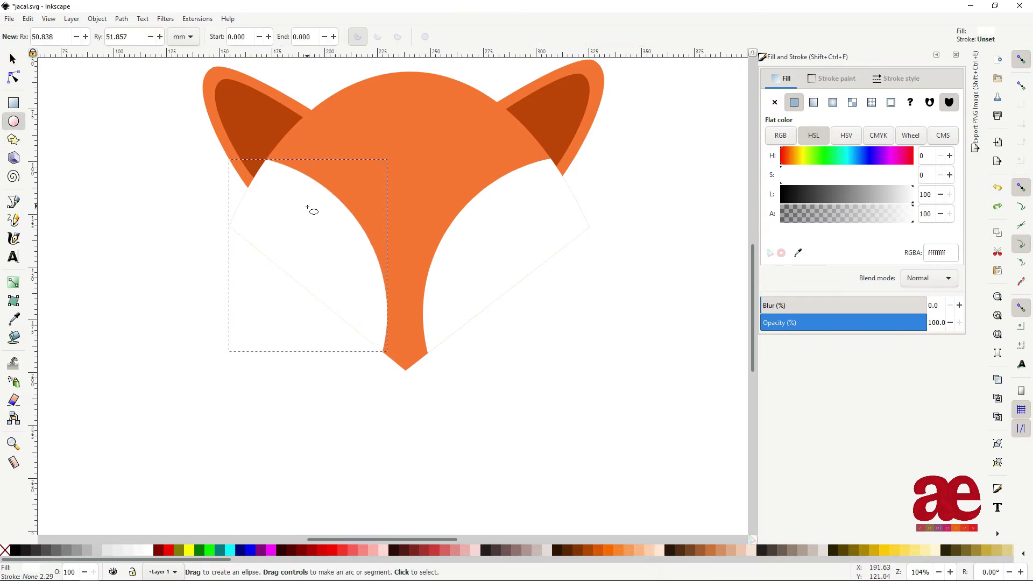
left_click_drag(307, 208, 333, 230)
left_click(789, 195)
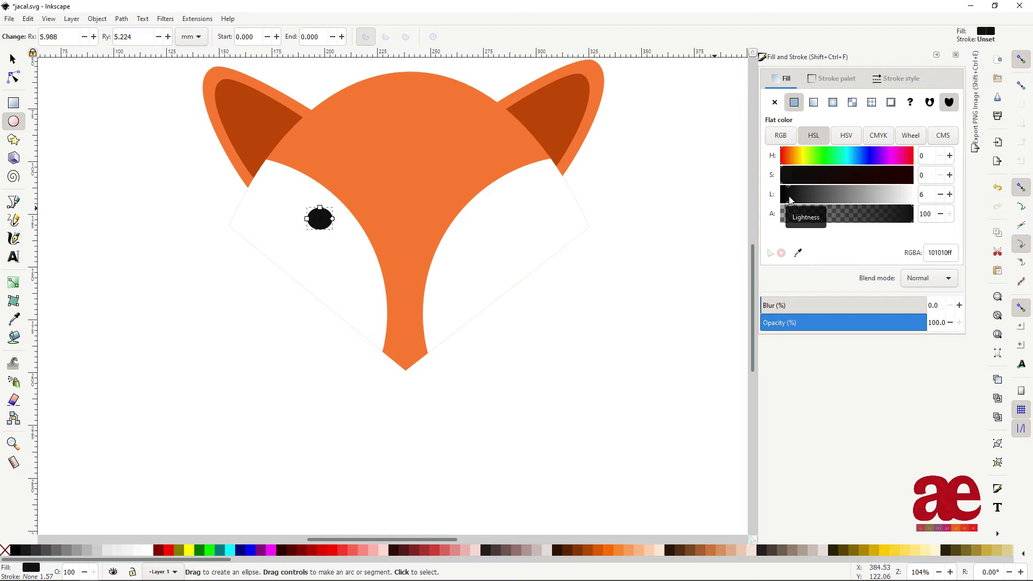
key("s")
left_click(415, 36)
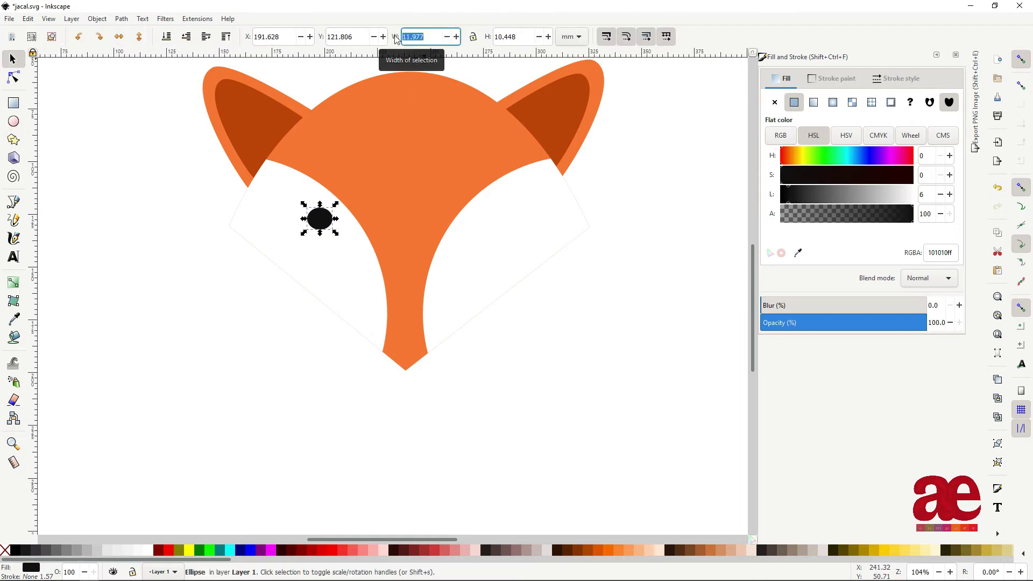
type("10")
key("Tab")
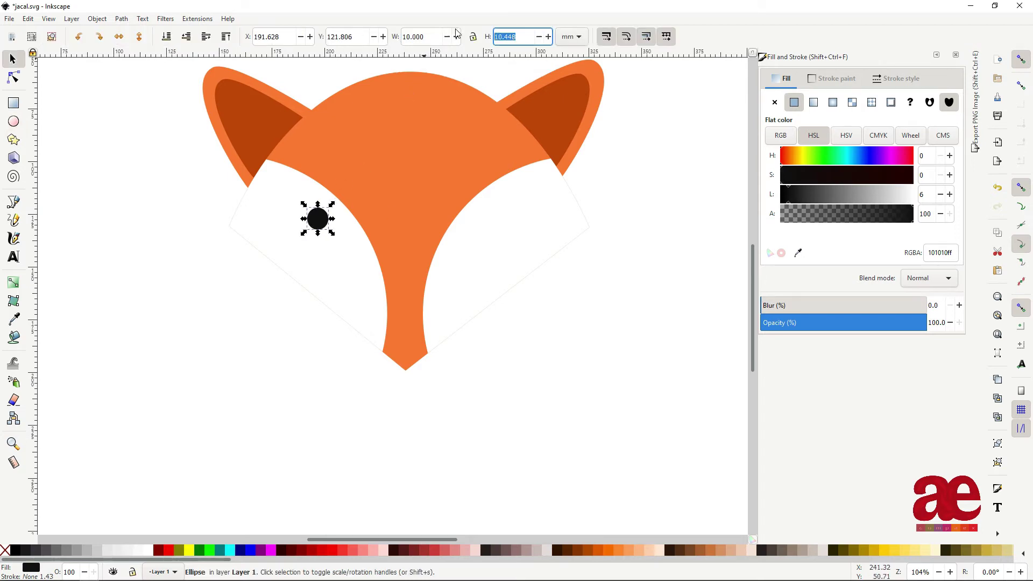
type("10.000")
Step: Add a 3 by 3 near-white highlight dot at the eye's upper left
scroll(307, 220, "up", 2)
scroll(307, 220, "up", 1)
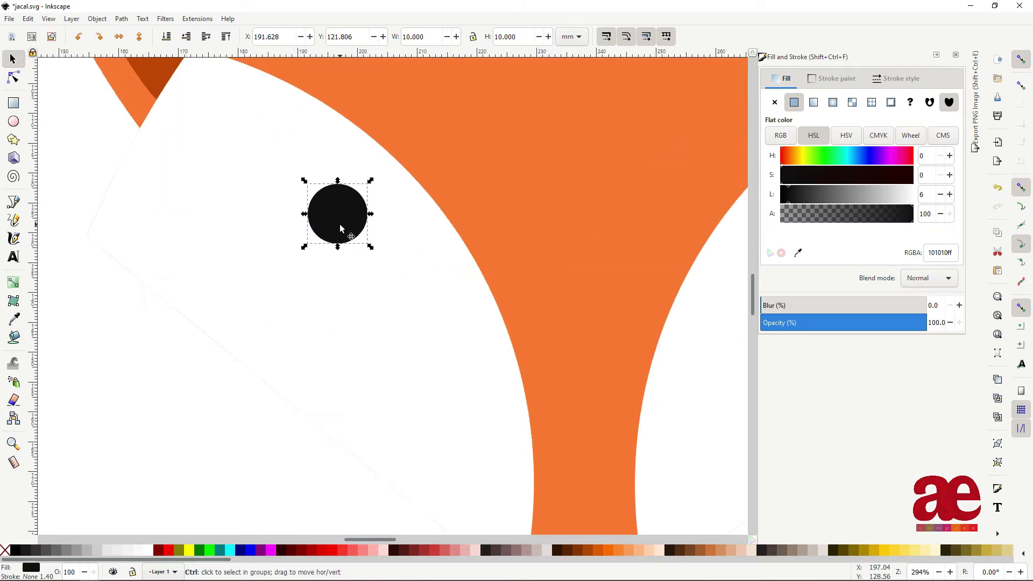
left_click(913, 198)
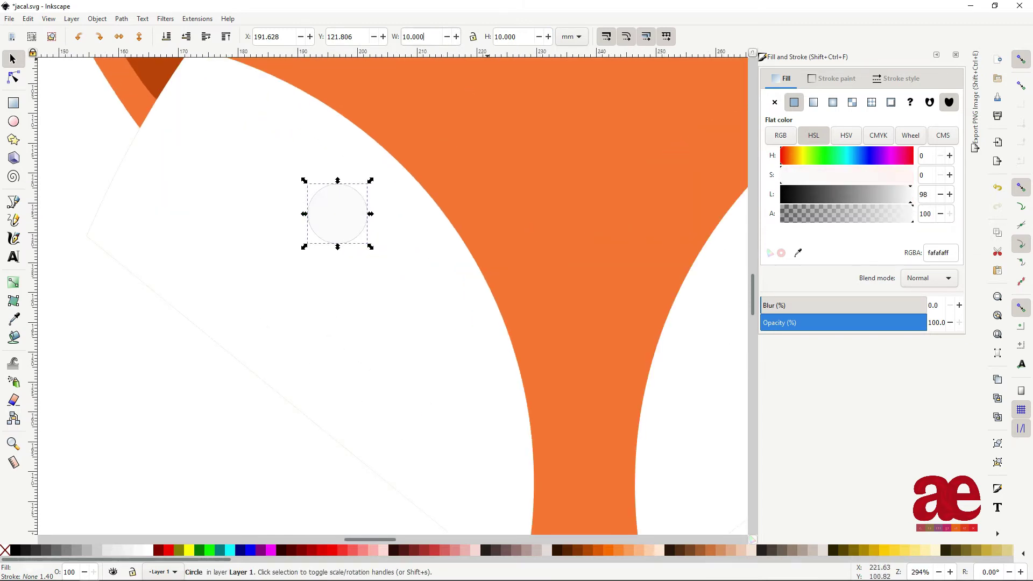
left_click(419, 37)
type("5")
key("Tab")
key("Tab")
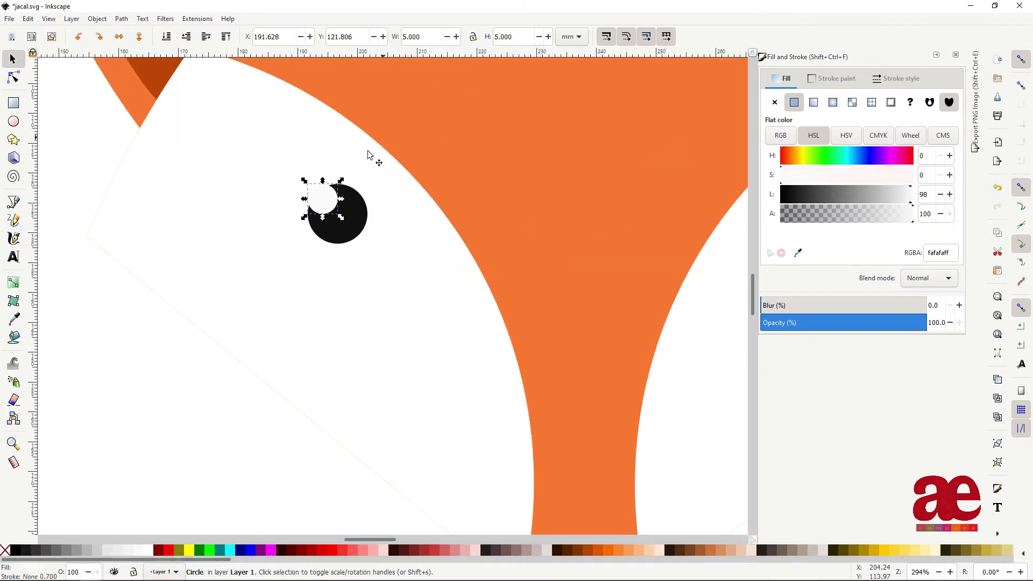
type("3")
key("Return")
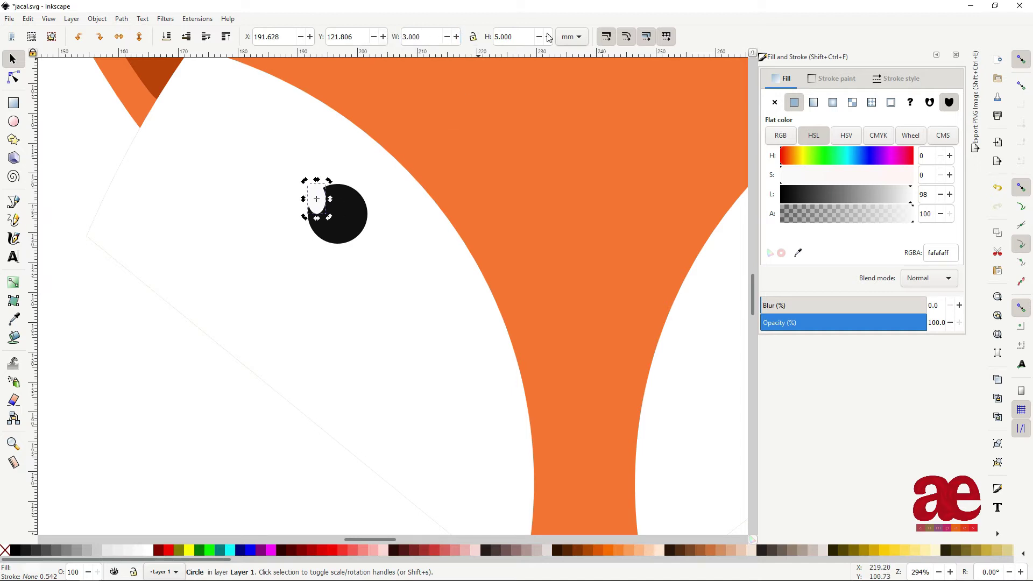
type("3")
key("Return")
scroll(323, 197, "up", 1, "ctrl")
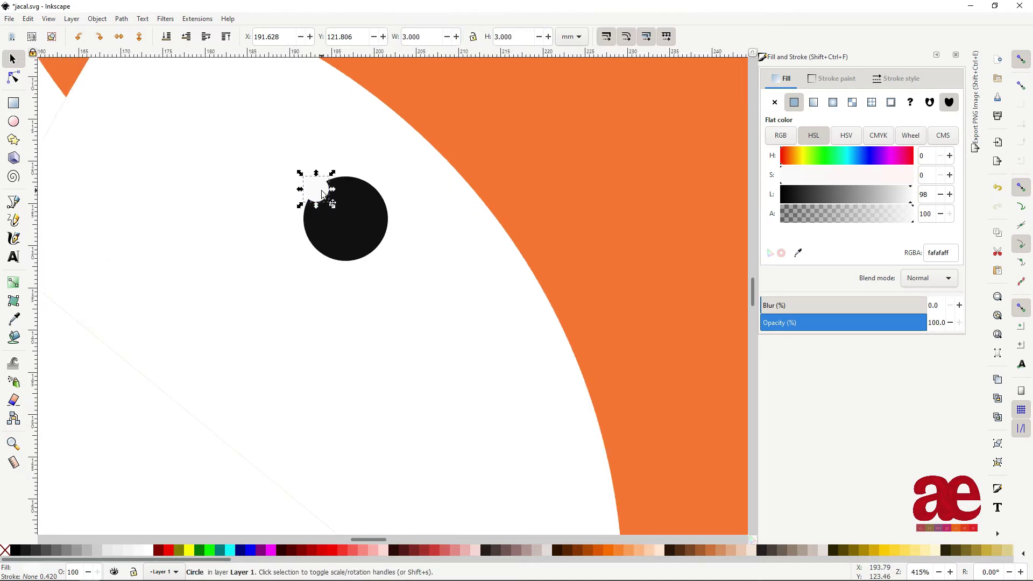
left_click_drag(322, 193, 338, 209)
Step: Copy the eye and highlight onto the right cheek, then duplicate the black eye circle
key("5")
left_click(396, 264, "shift")
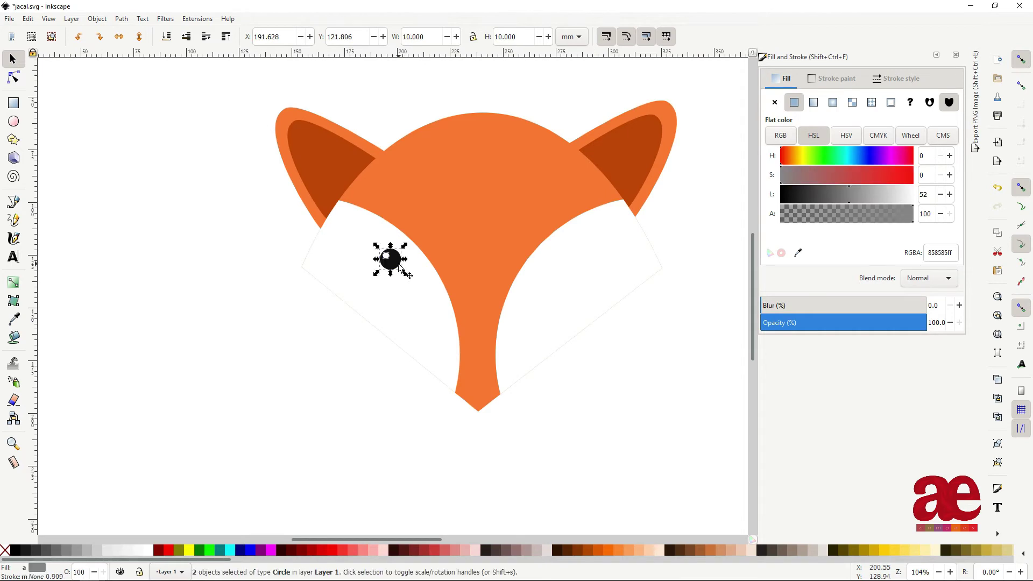
key("ctrl+d")
left_click_drag(401, 272, 565, 271)
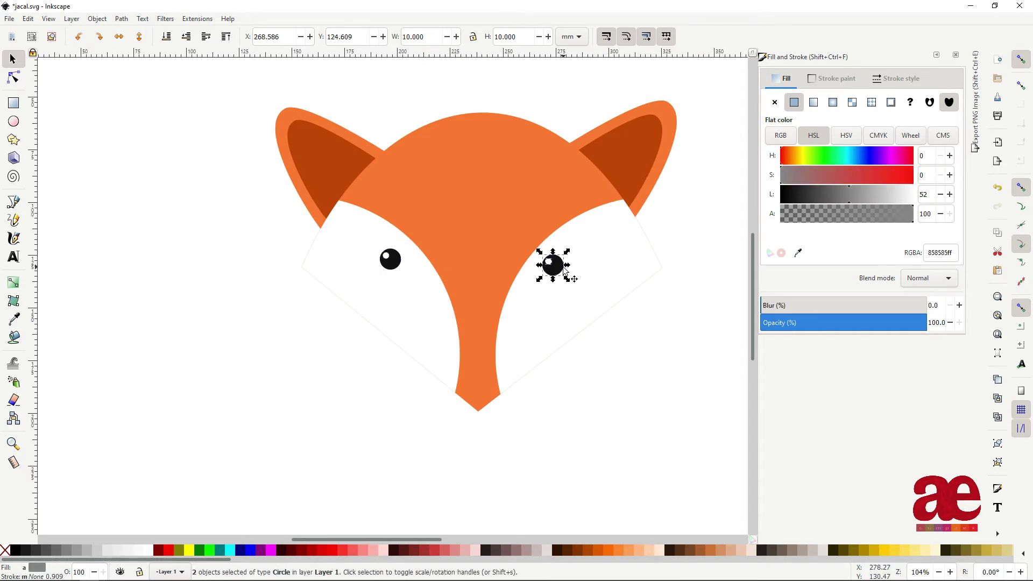
scroll(445, 339, "right", 4)
scroll(443, 388, "down", 2, "ctrl")
scroll(245, 404, "up", 2, "ctrl")
scroll(225, 388, "down", 1)
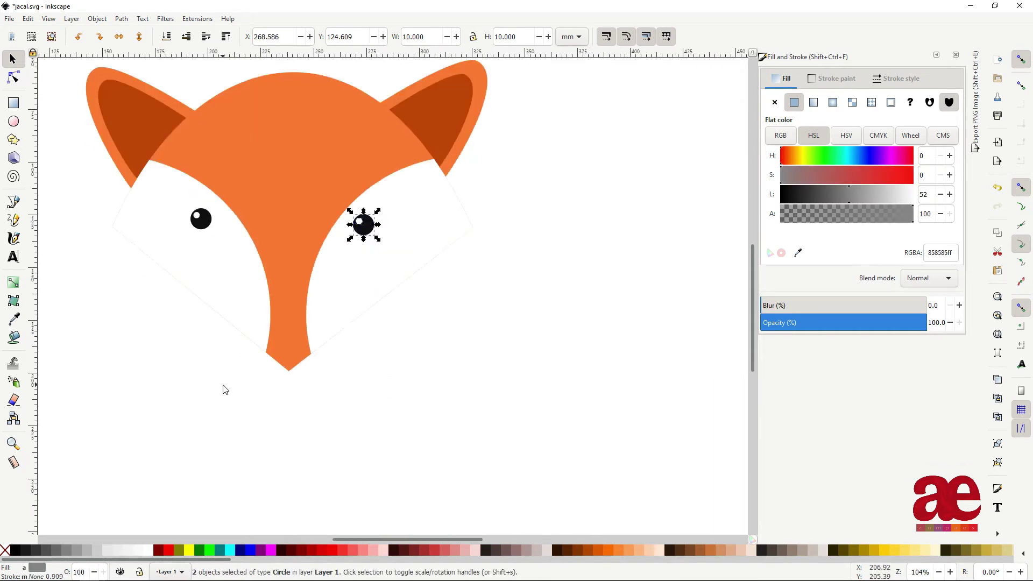
left_click(511, 257)
left_click(380, 235)
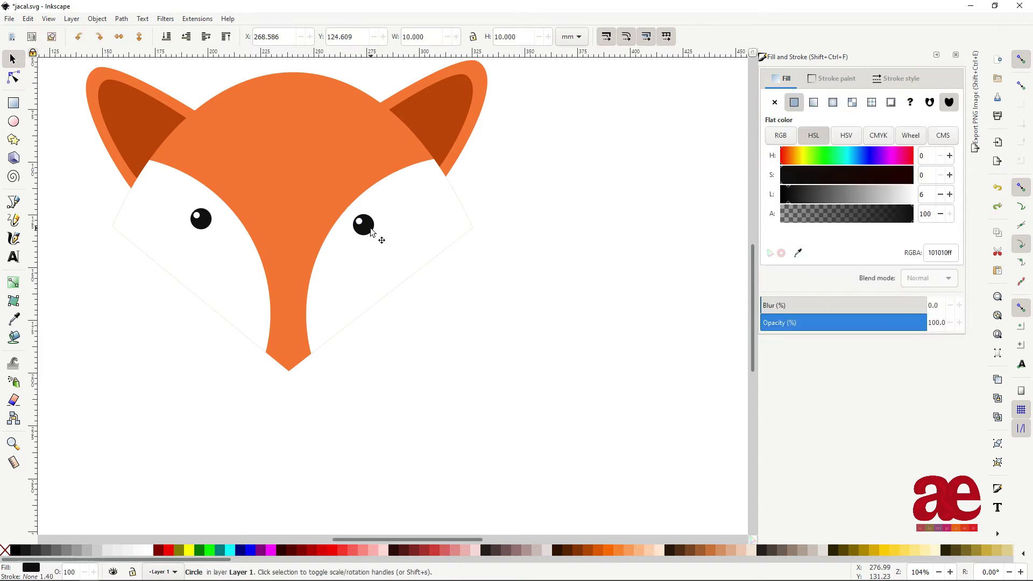
key("ctrl+d")
Step: Make a 35×35 black circle copy over the snout tip and intersect it with a face copy to form the nose
mouse_move(380, 235)
left_mouse_down()
mouse_move(298, 405)
mouse_move(348, 445)
left_mouse_up()
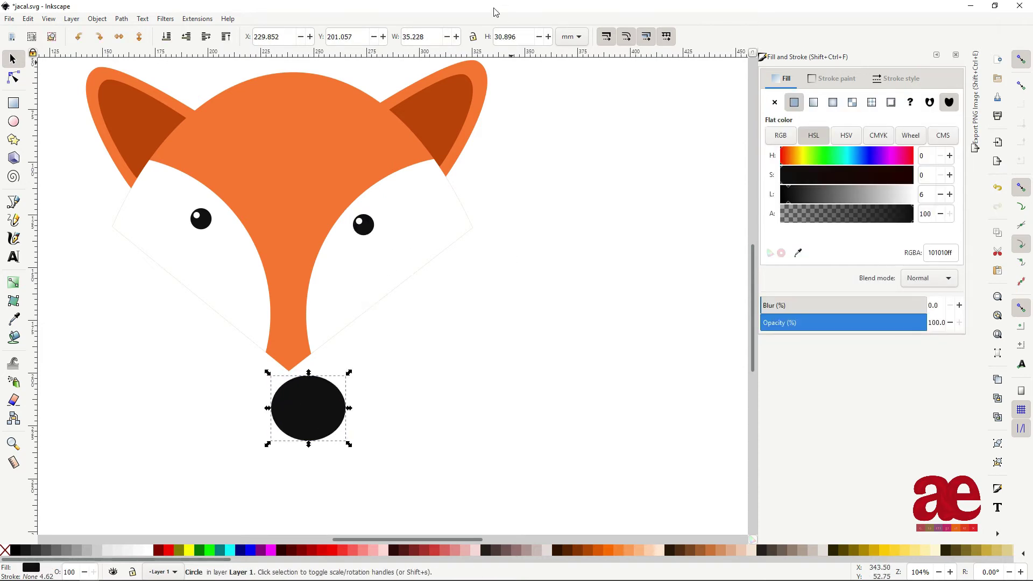
type("35")
key("Return")
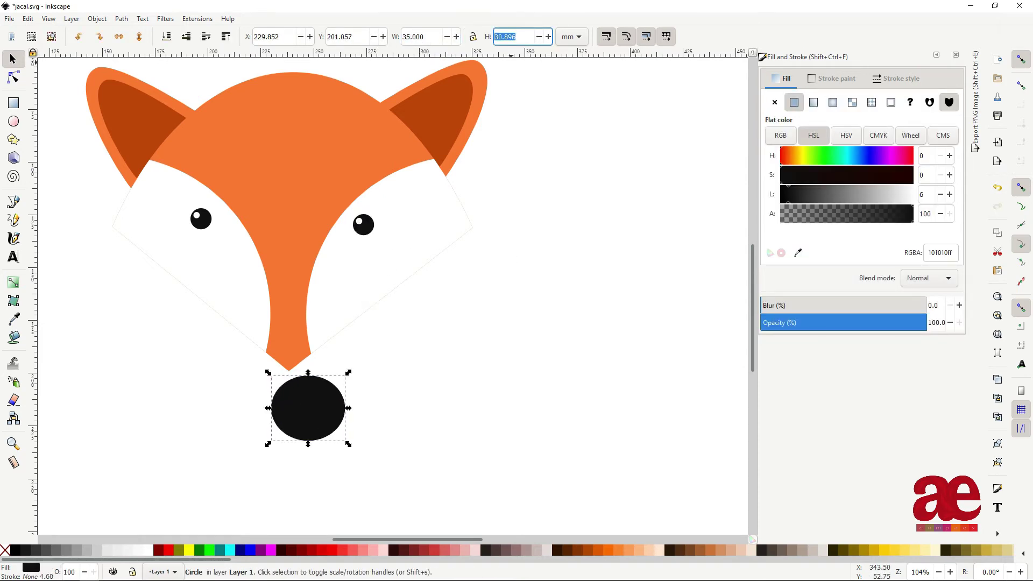
type("35")
key("Return")
left_click_drag(309, 412, 287, 378)
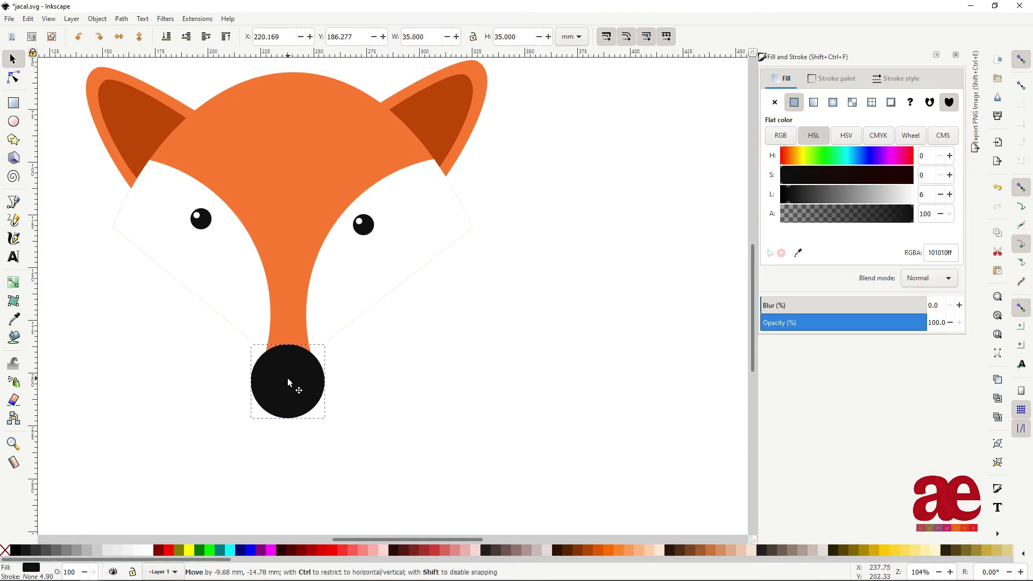
left_click(300, 283, "ctrl")
key("Home")
key("ctrl+asterisk")
Step: Select every part of the fox and scale the whole head down
key("5")
key("Escape")
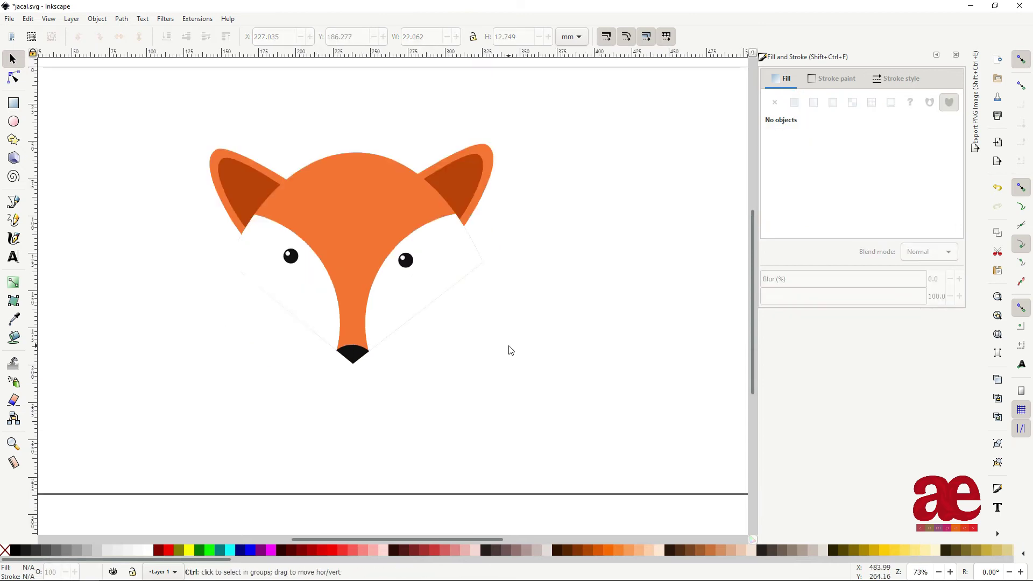
left_click_drag(135, 109, 541, 416)
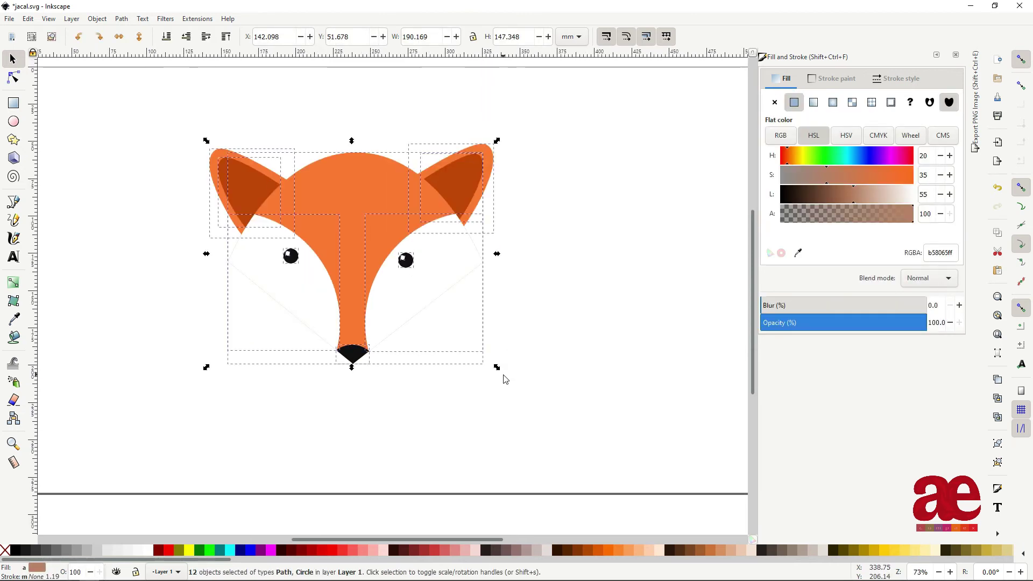
key("minus")
key("5")
left_click_drag(486, 393, 416, 337)
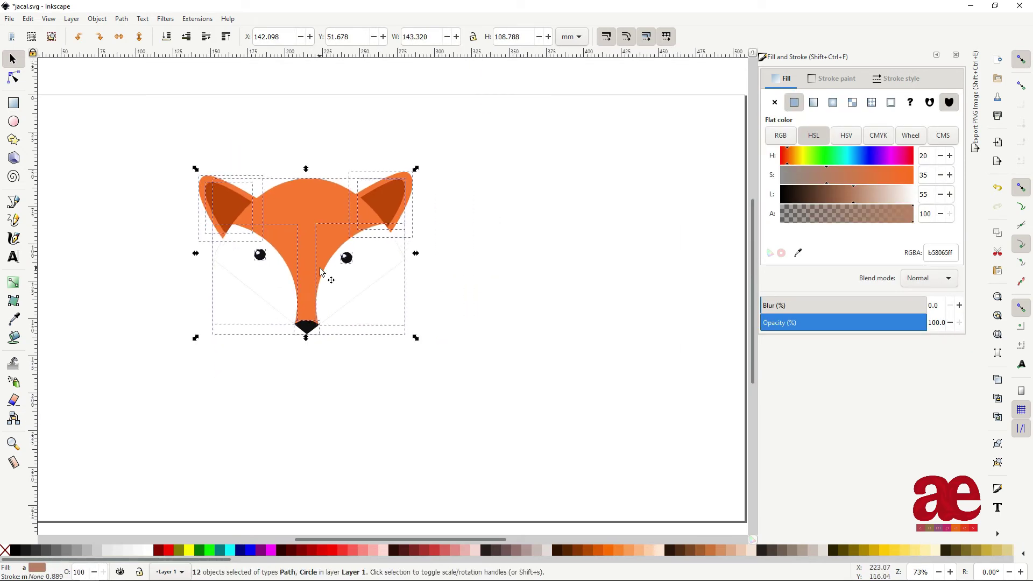
Step: Move the whole fox toward the page's top-left corner
left_click_drag(322, 273, 297, 226)
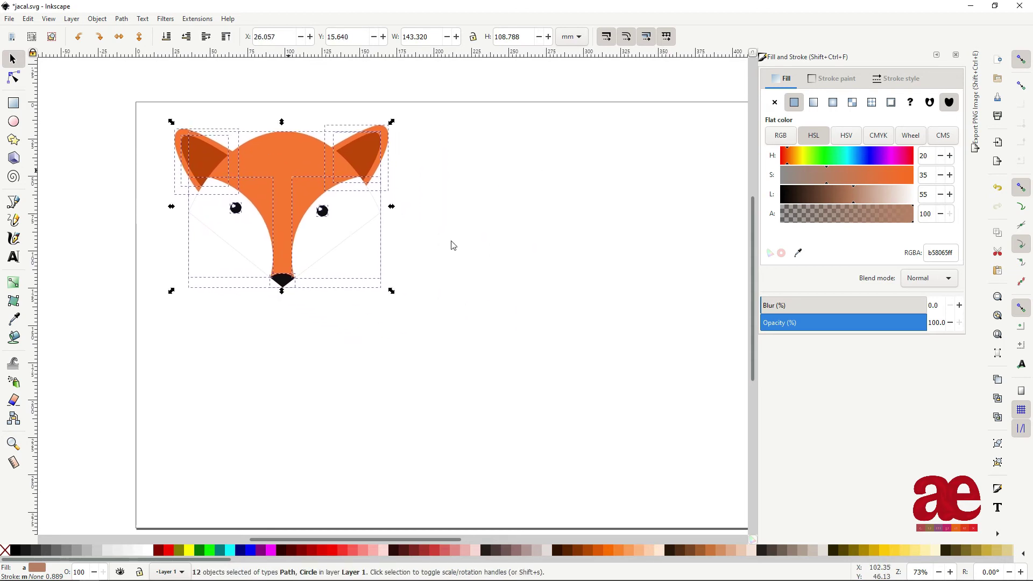
left_click(544, 334)
scroll(510, 335, "right", 2)
scroll(199, 209, "up", 2)
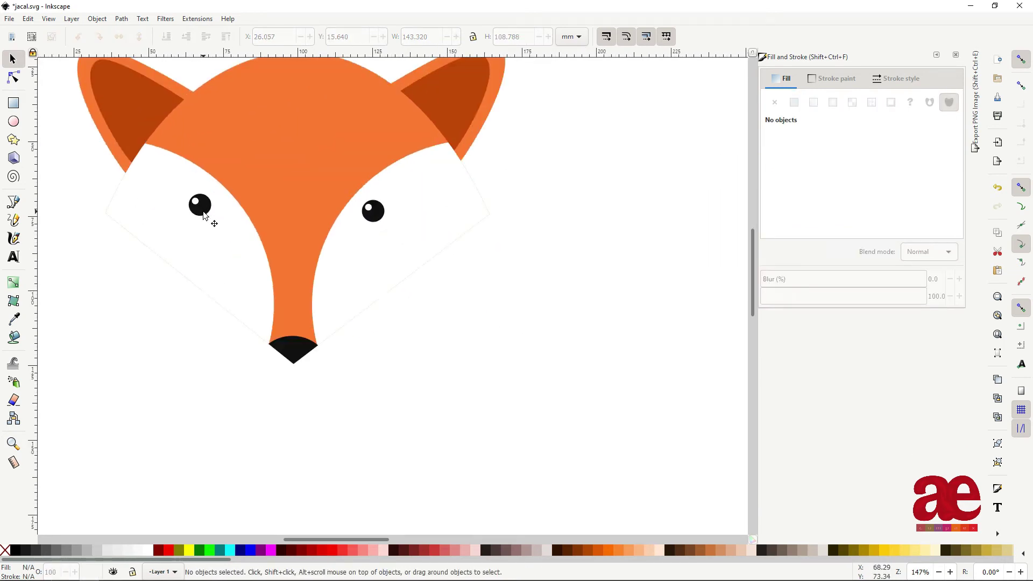
Step: Lower the left and right eyes slightly toward the snout
left_click(198, 205)
left_click_drag(216, 219, 230, 250)
left_click_drag(376, 216, 370, 245)
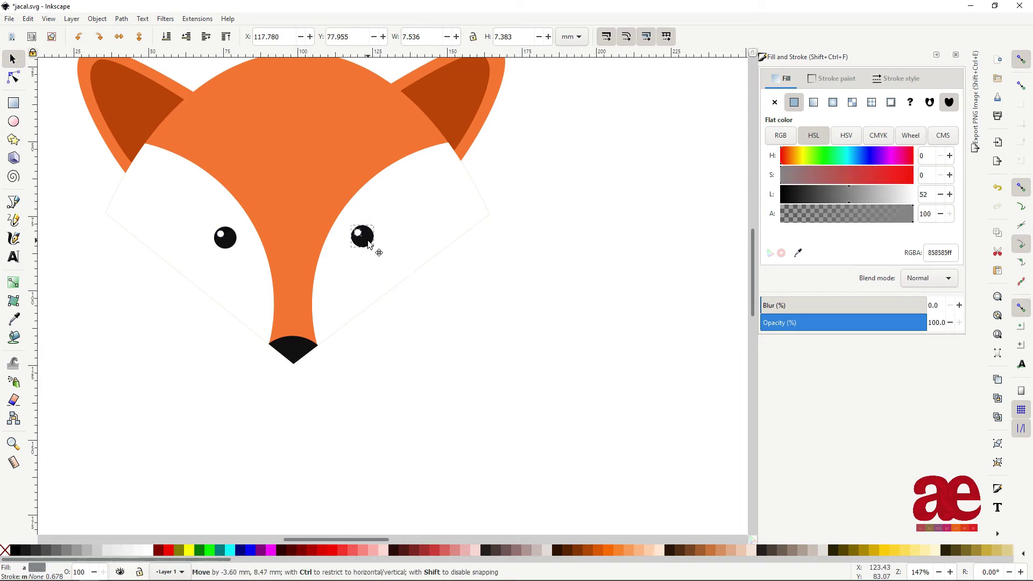
left_click(490, 337)
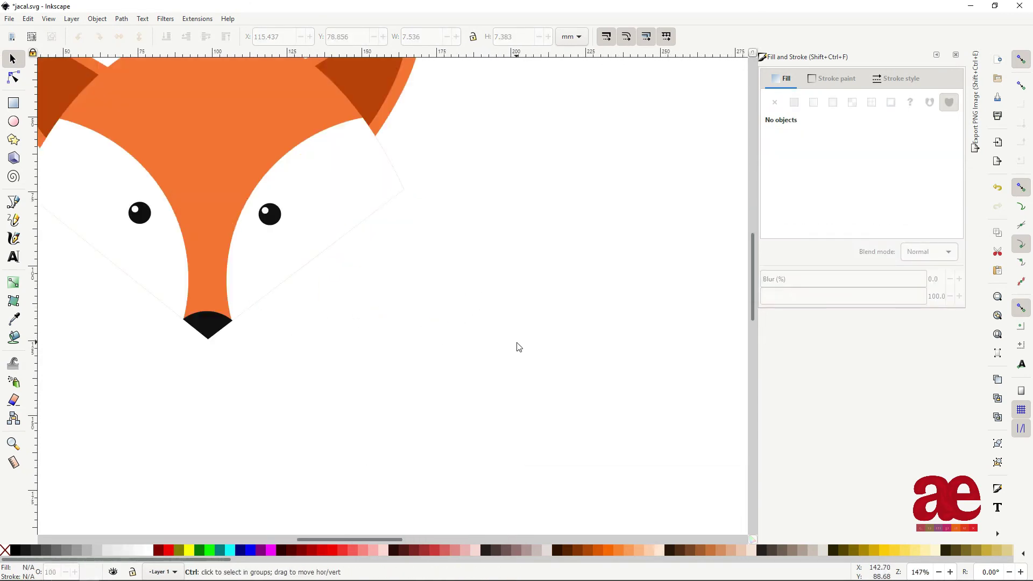
scroll(496, 348, "down", 1)
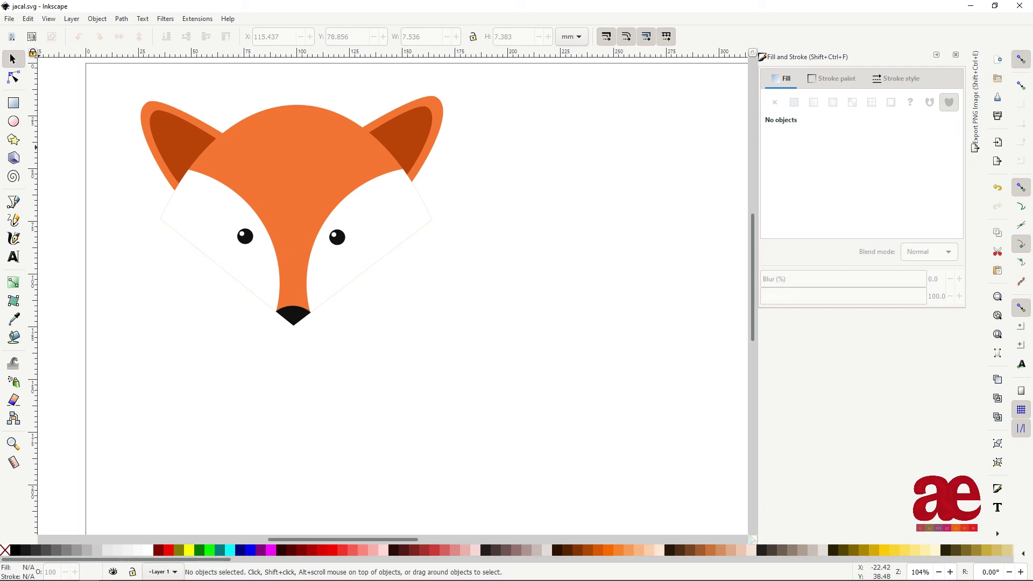
left_click_drag(120, 89, 509, 363)
left_click(610, 327)
scroll(576, 327, "down", 1)
Step: Place a copy of the whole fox to the right of the original
left_click_drag(598, 325, 466, 312)
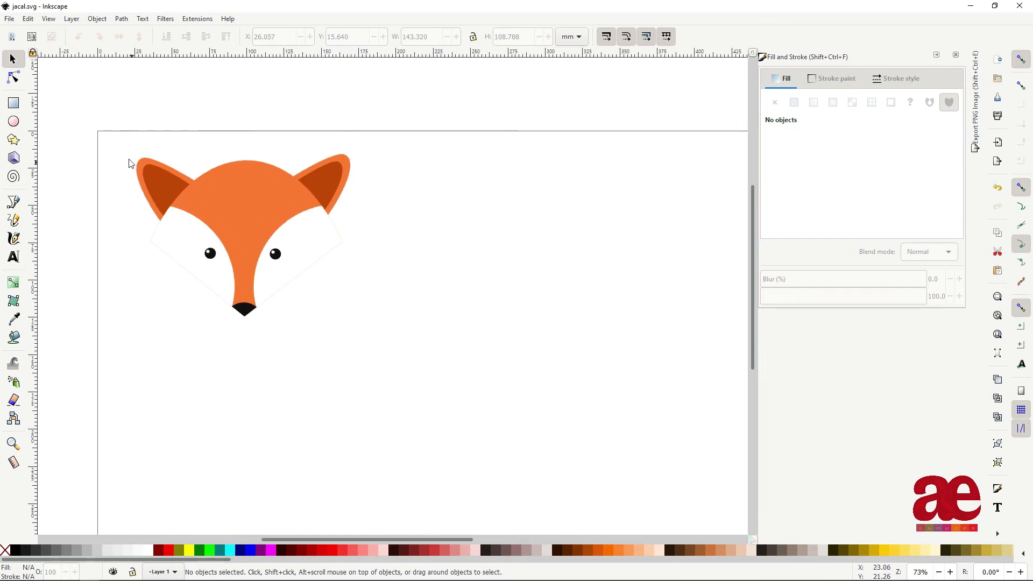
left_click_drag(129, 162, 441, 330)
left_click_drag(540, 216, 557, 188)
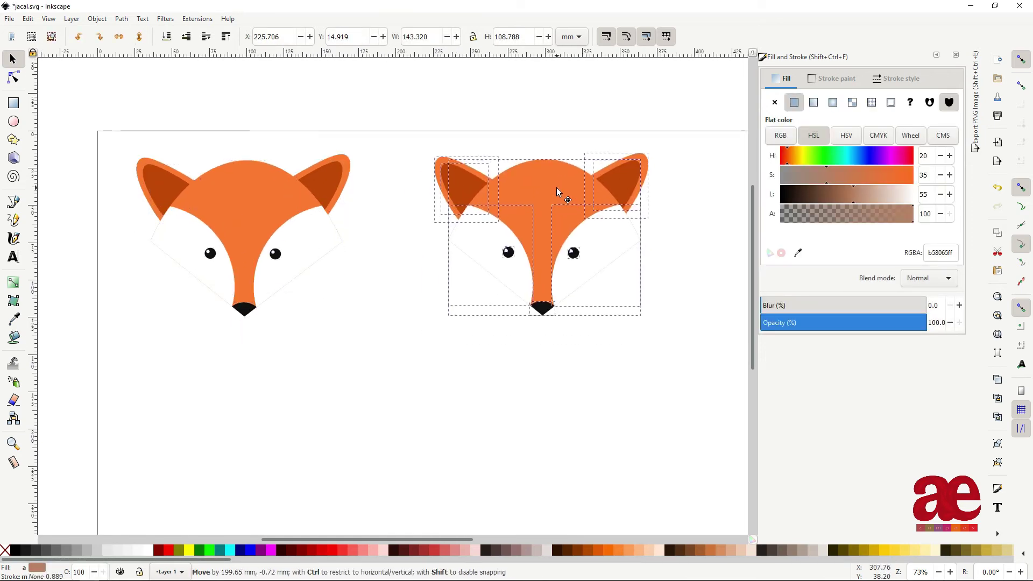
Step: Darken the copy's head and both ears to a deeper orange with the Lightness slider
left_click(480, 177, "shift")
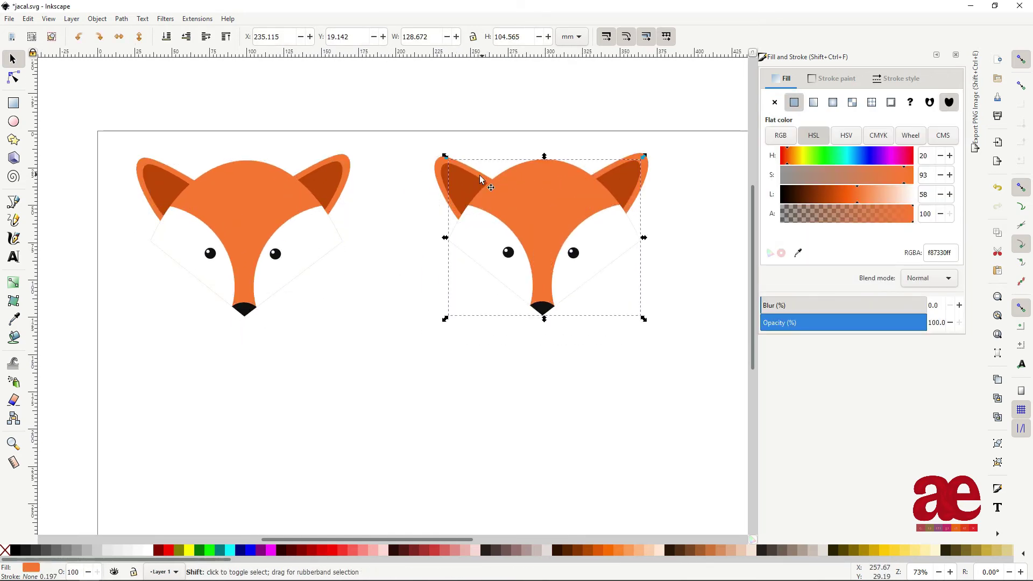
left_click(418, 205)
scroll(417, 205, "up", 3)
left_click(515, 186)
left_click(597, 157, "shift")
scroll(270, 345, "right", 1)
scroll(270, 345, "down", 1)
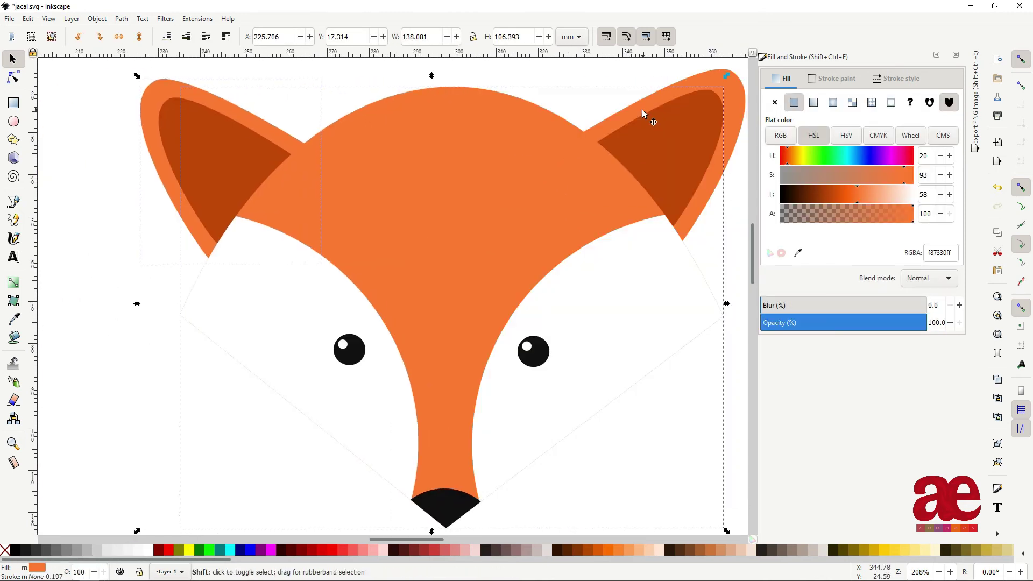
left_click(642, 109, "shift")
scroll(641, 109, "down", 1)
left_click(839, 194)
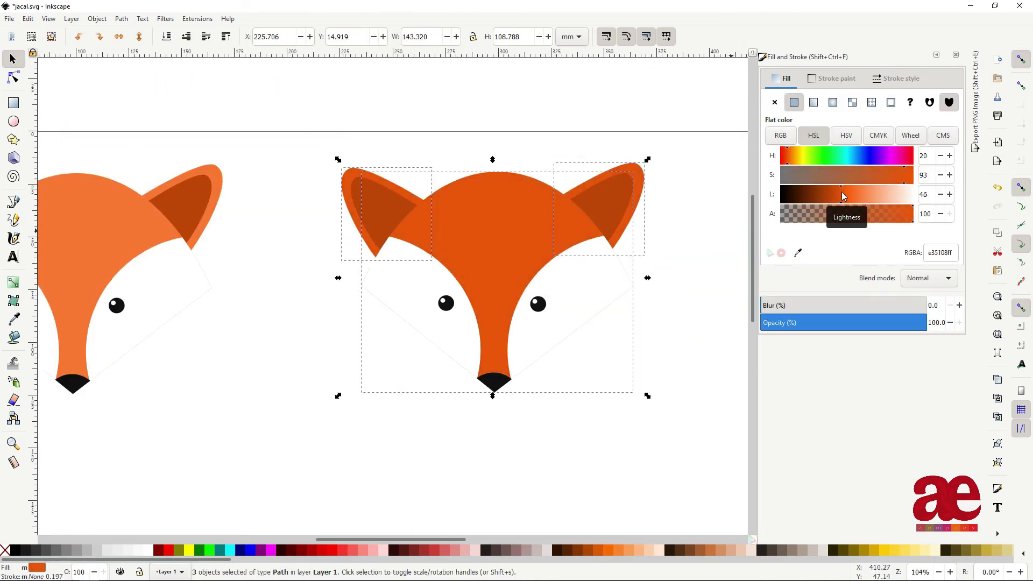
left_click_drag(843, 195, 841, 207)
key("minus")
left_click(415, 439)
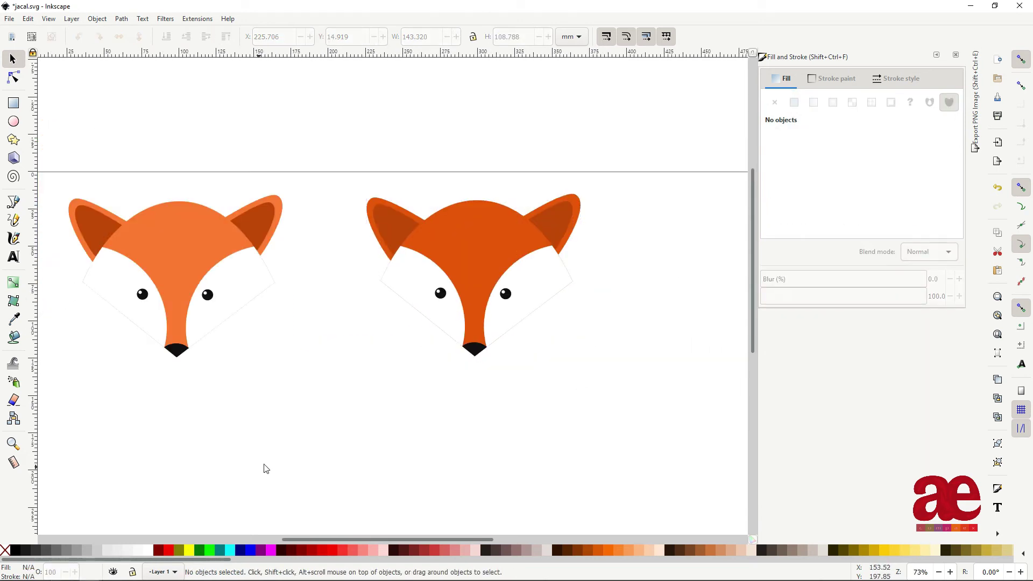
scroll(265, 468, "down", 1)
Step: Duplicate the darker fox and place the third copy further right
left_click_drag(316, 171, 581, 369)
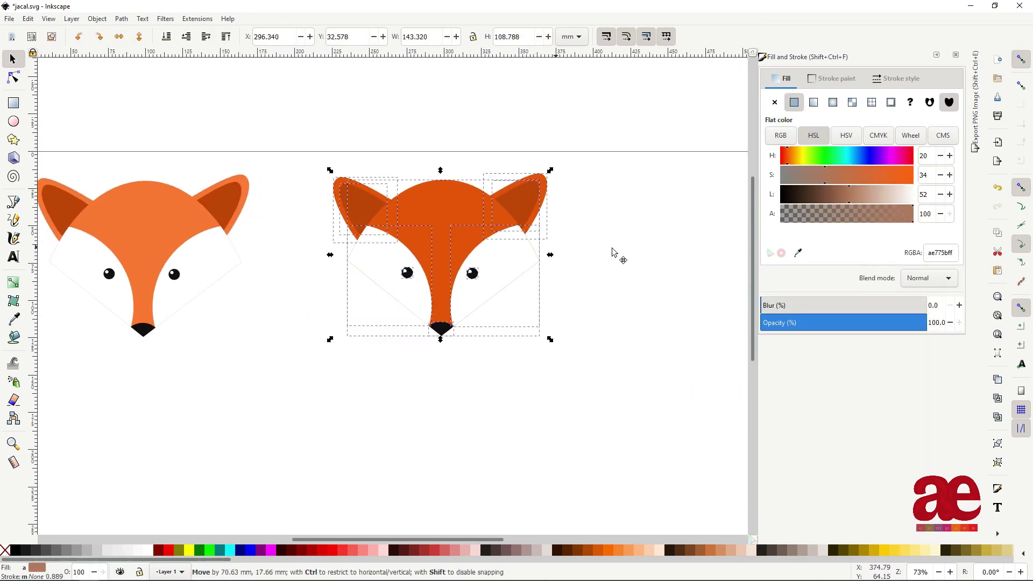
left_click_drag(613, 253, 686, 254)
key("minus")
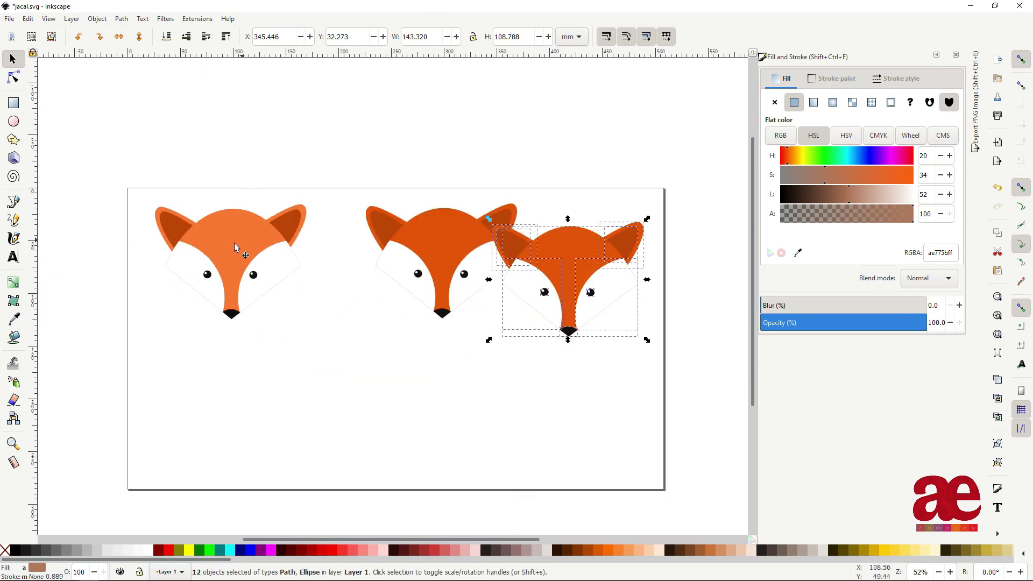
left_click_drag(563, 253, 618, 249)
Step: Shift the original, middle and right foxes so the three are evenly spaced
mouse_move(131, 203)
left_mouse_down()
mouse_move(232, 232)
mouse_move(334, 359)
left_mouse_up()
left_click_drag(269, 288, 252, 288)
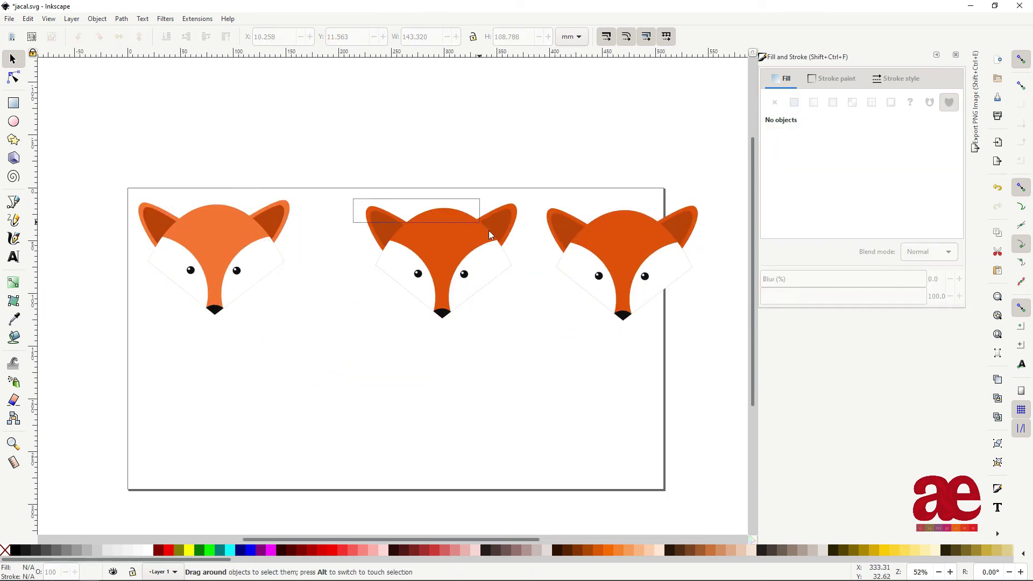
left_click_drag(352, 199, 527, 342)
left_click_drag(487, 275, 435, 274)
left_click(538, 210)
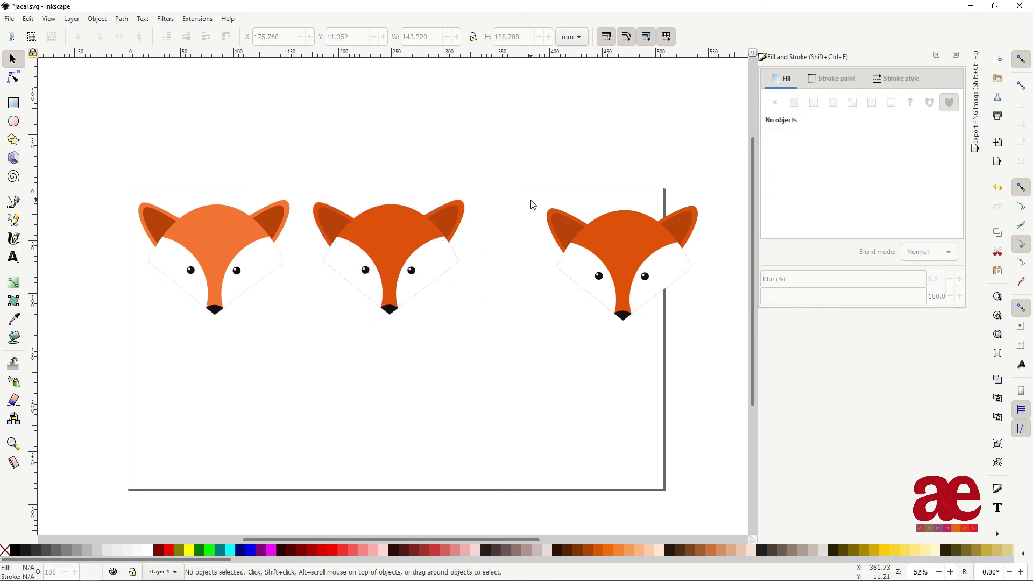
left_click_drag(531, 201, 719, 331)
left_click_drag(616, 231, 567, 232)
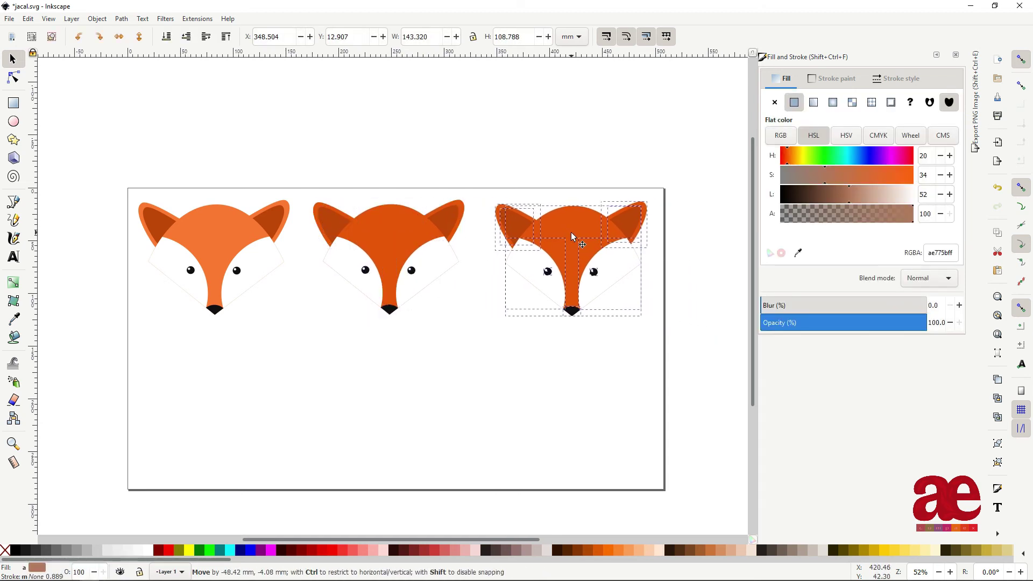
scroll(698, 310, "up", 2)
scroll(481, 401, "up", 2)
Step: Stretch the third fox's orange head taller and narrow it from both sides
left_click(304, 418)
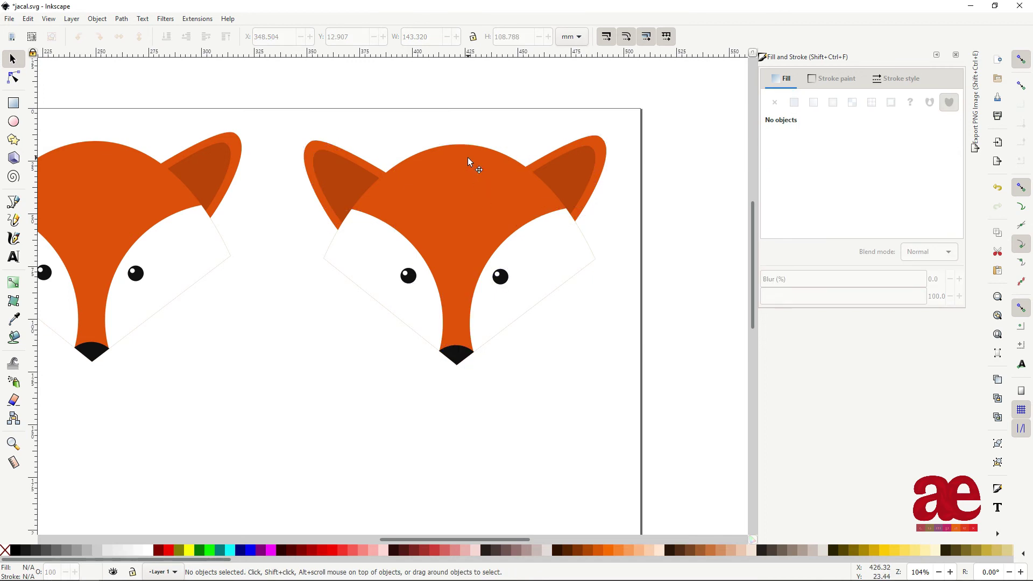
left_click(470, 162)
left_click_drag(460, 144, 460, 110)
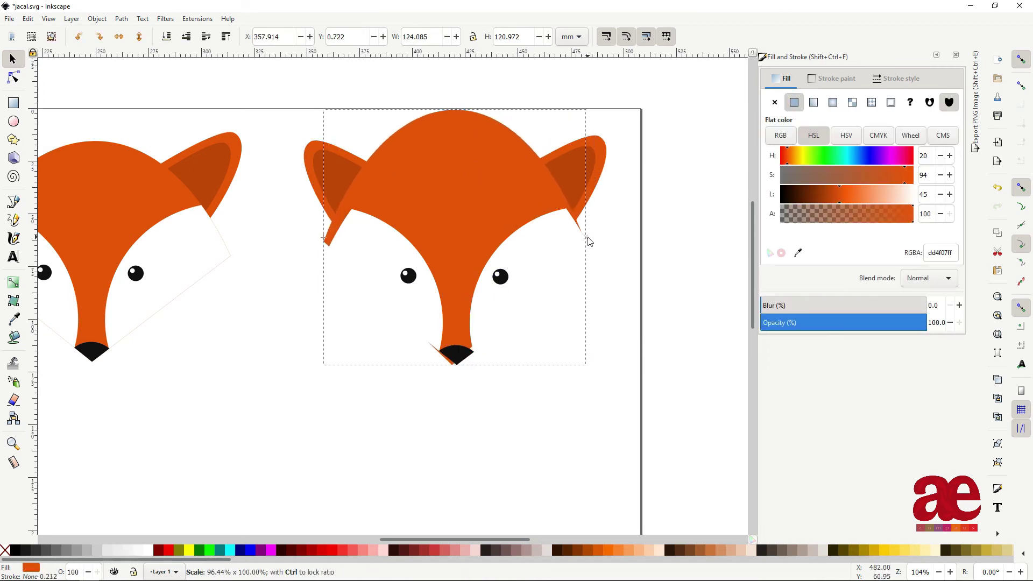
left_click_drag(599, 237, 586, 238)
left_click_drag(320, 239, 323, 240)
scroll(468, 425, "down", 1)
left_click(446, 467)
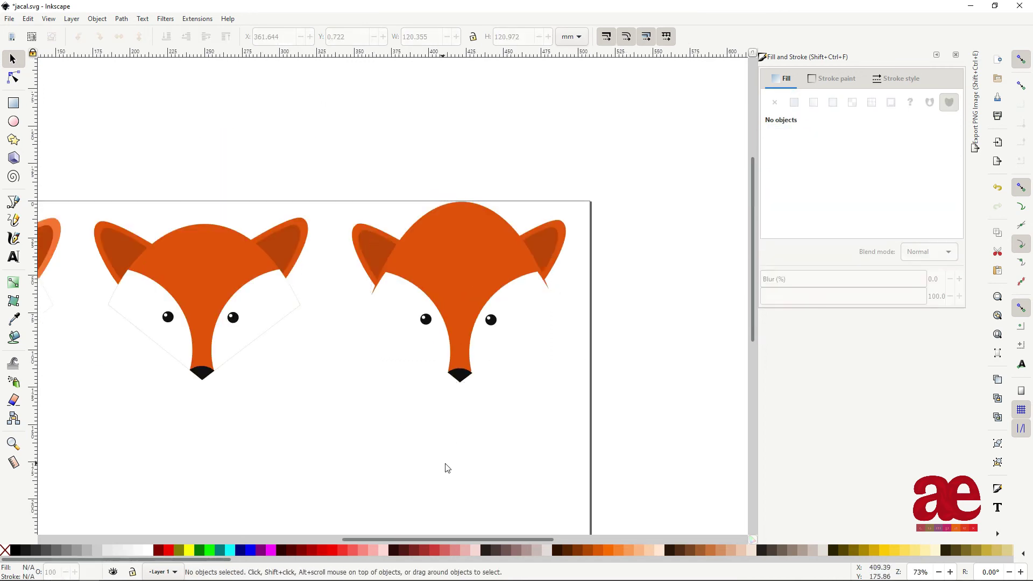
Step: Remove the white cheek patch by mirroring it and shrinking it away
left_click(530, 289)
left_click_drag(544, 293, 322, 319)
scroll(549, 293, "up", 1)
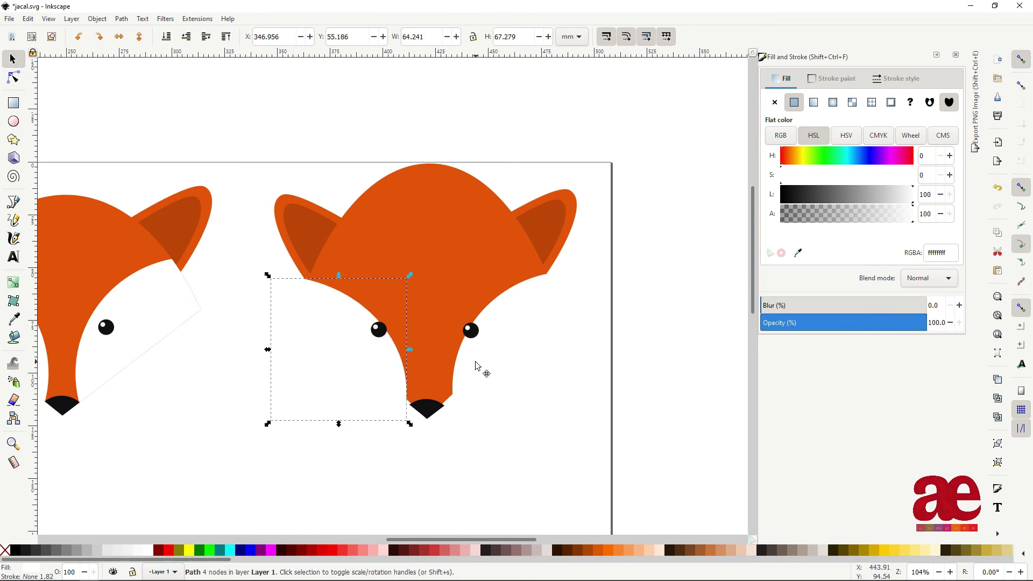
key("h")
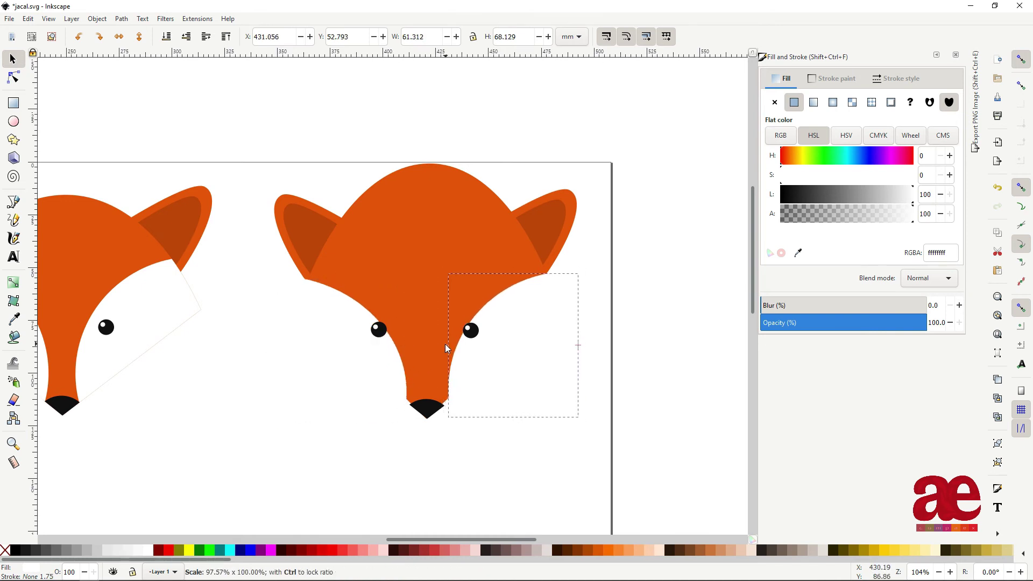
left_click_drag(442, 345, 475, 336)
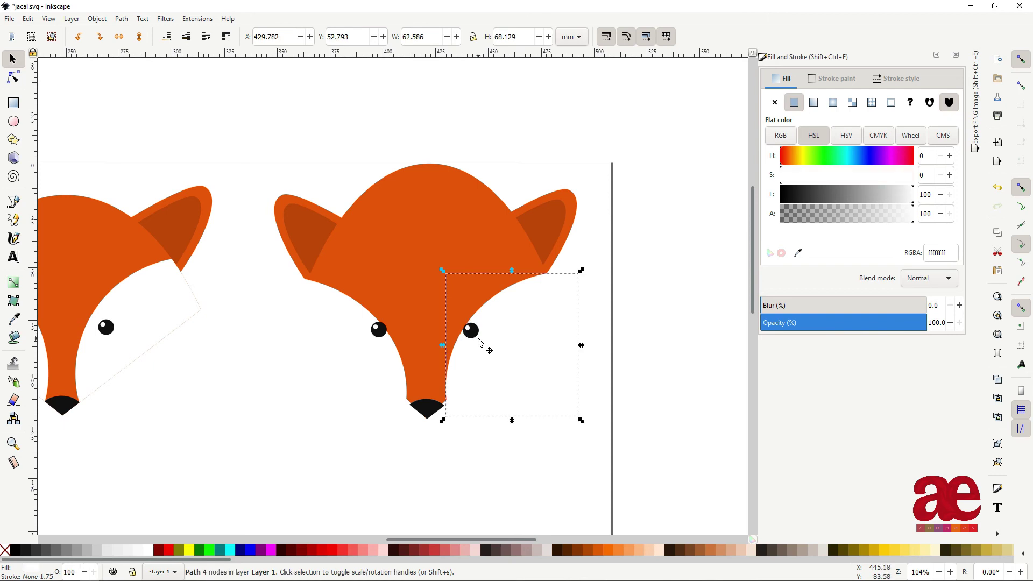
scroll(478, 338, "up", 2)
Step: Move the right eye and the left eye lower, beside the snout
left_click_drag(466, 332, 482, 345)
mouse_move(257, 300)
left_mouse_down()
mouse_move(302, 344)
mouse_move(266, 346)
left_mouse_up()
scroll(335, 402, "down", 3)
left_click(536, 405)
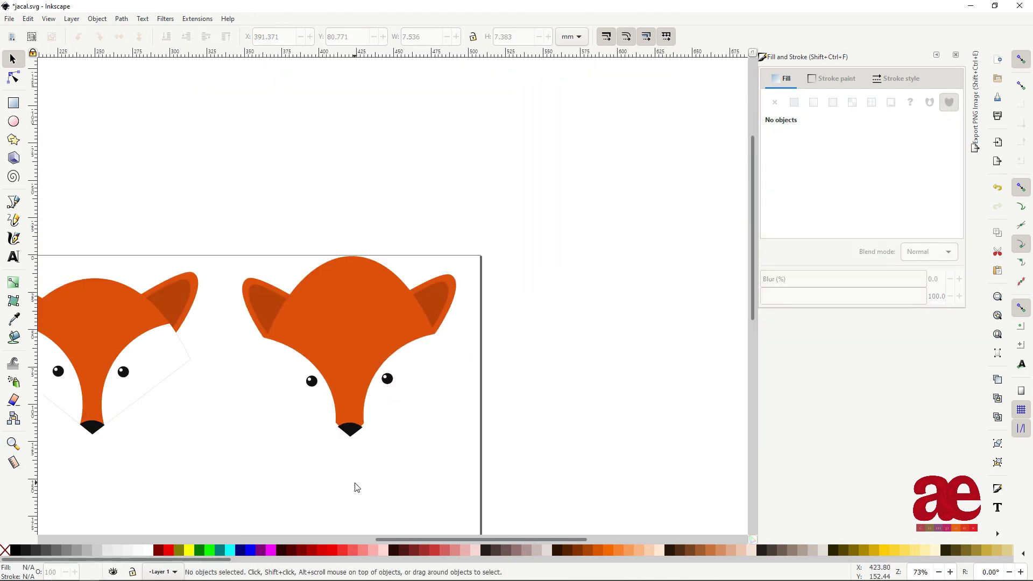
left_click(339, 406)
scroll(346, 469, "up", 1)
scroll(347, 472, "up", 1)
left_click(358, 398)
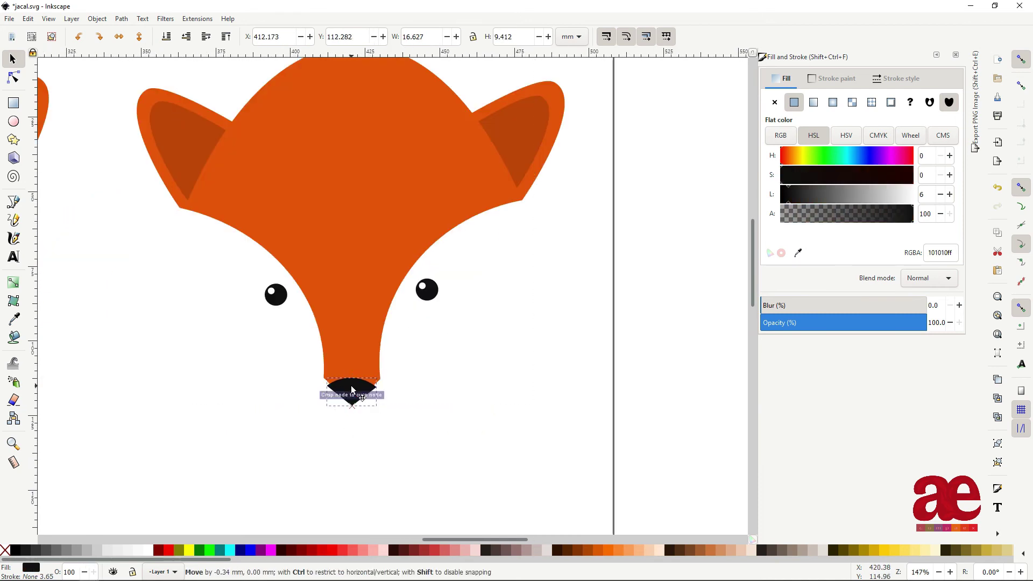
Step: Enlarge the third fox's black nose and reposition it to cap the snout tip
left_click_drag(353, 377, 386, 361)
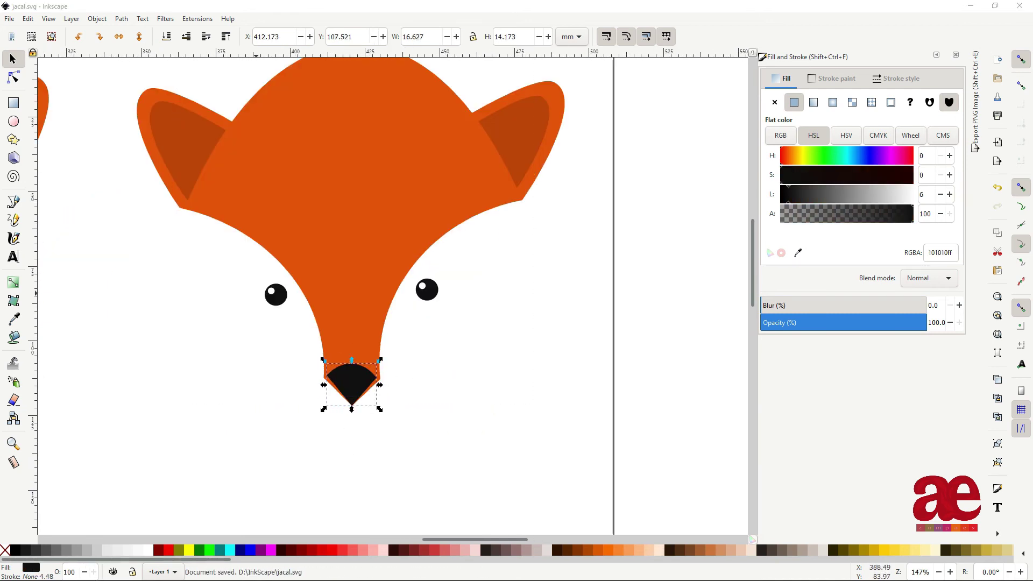
scroll(378, 389, "up", 3)
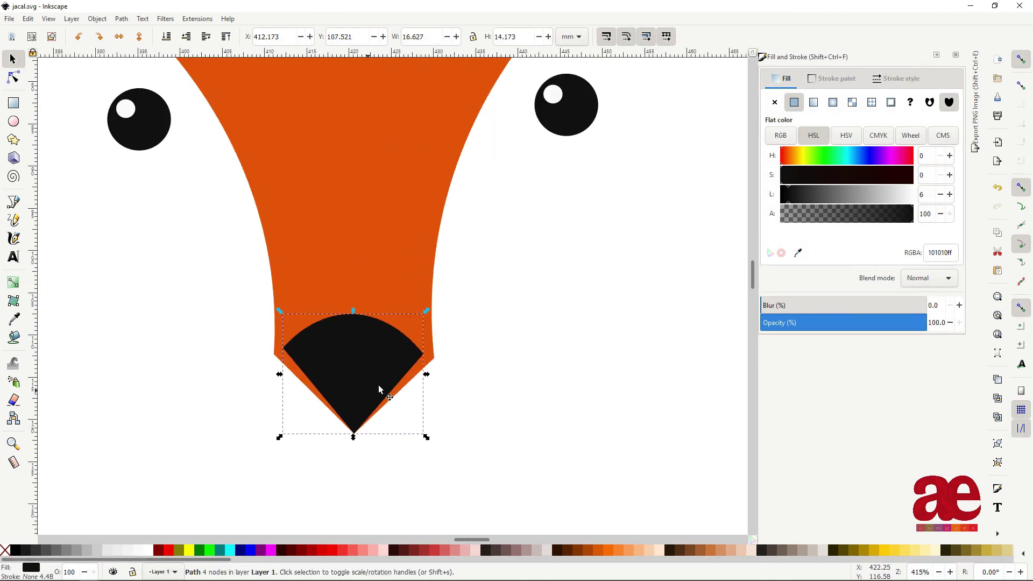
left_click_drag(433, 310, 501, 281)
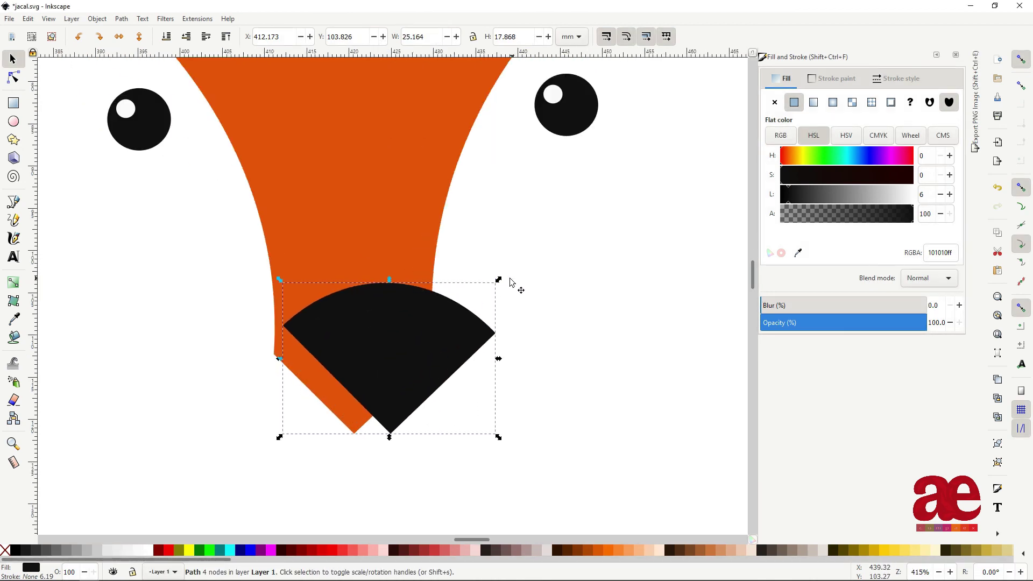
left_click_drag(283, 282, 242, 249)
left_click_drag(378, 346, 369, 408)
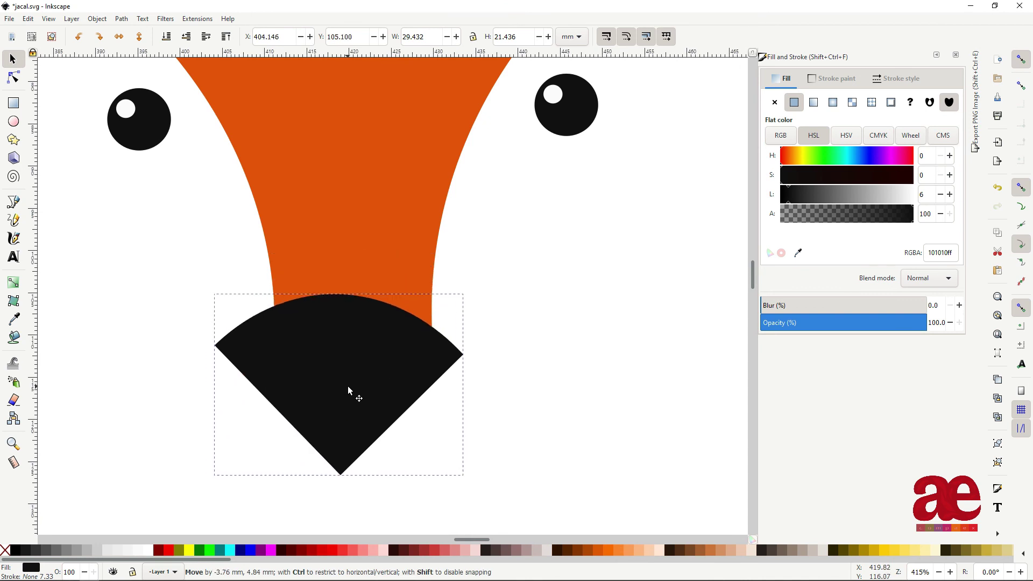
left_click_drag(486, 492, 458, 388)
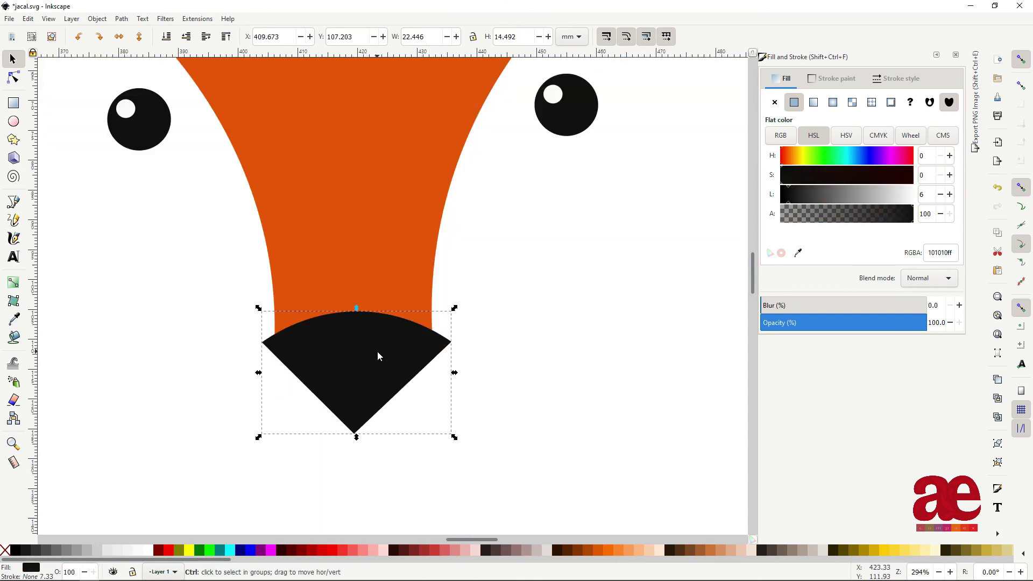
scroll(377, 351, "down", 1)
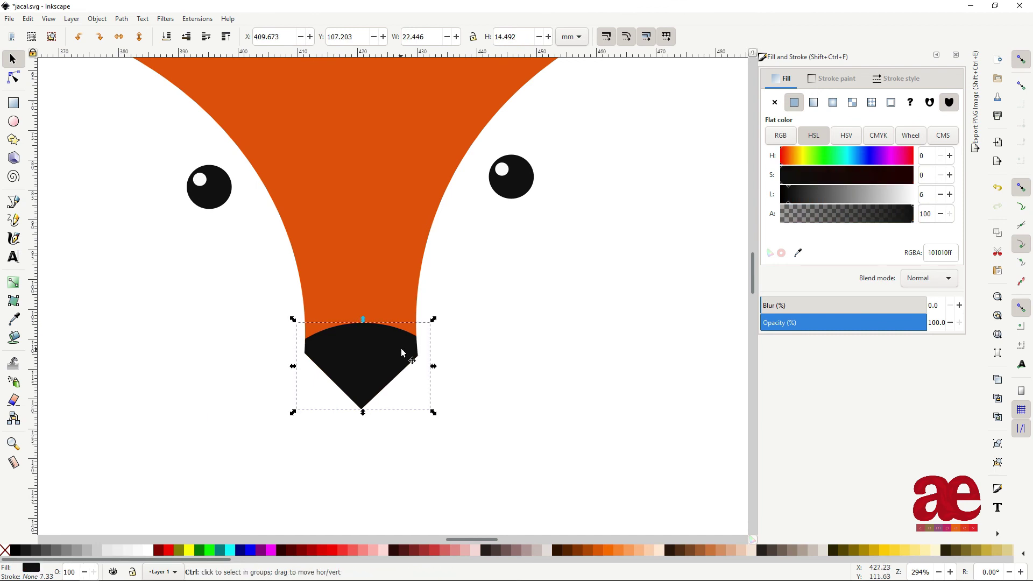
scroll(404, 356, "down", 5)
scroll(338, 417, "left", 2)
scroll(454, 424, "up", 1)
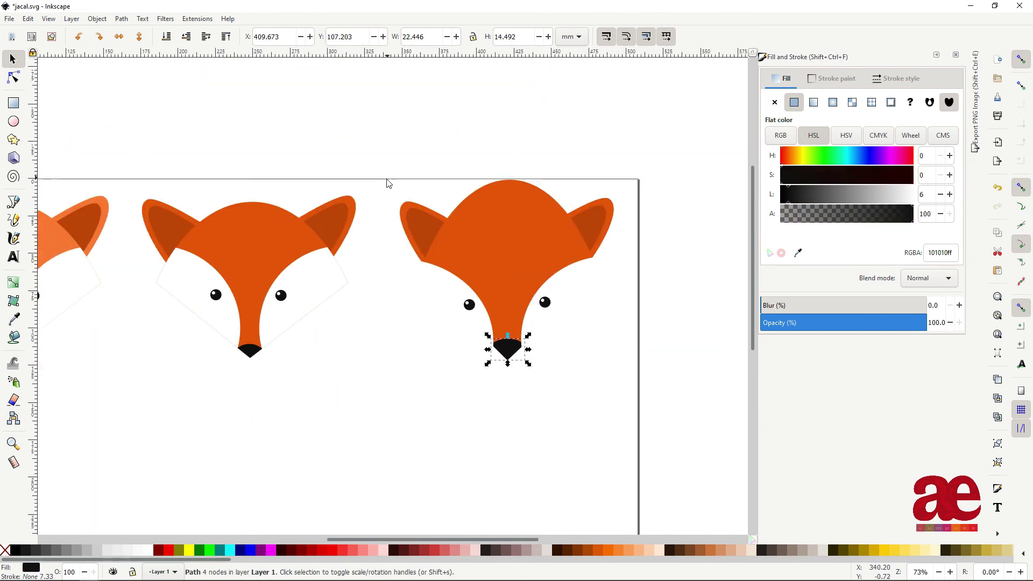
left_click_drag(383, 158, 627, 404)
key("Escape")
scroll(280, 455, "down", 2)
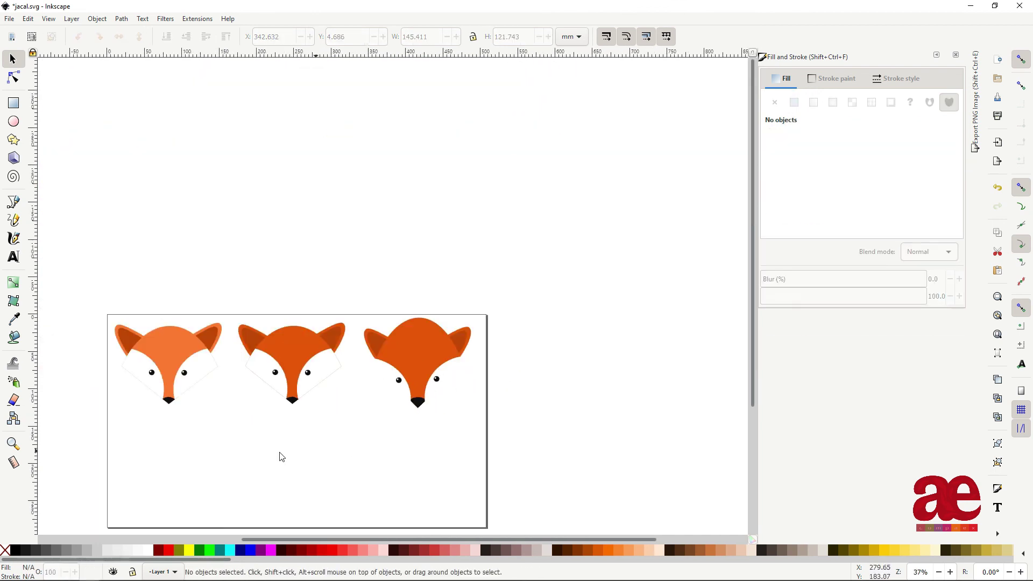
scroll(323, 418, "up", 1)
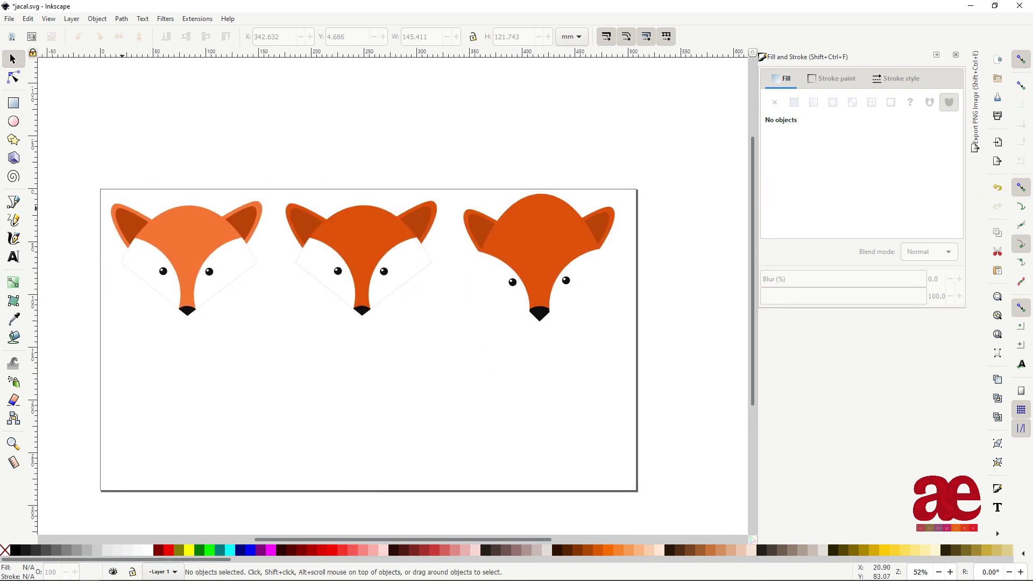